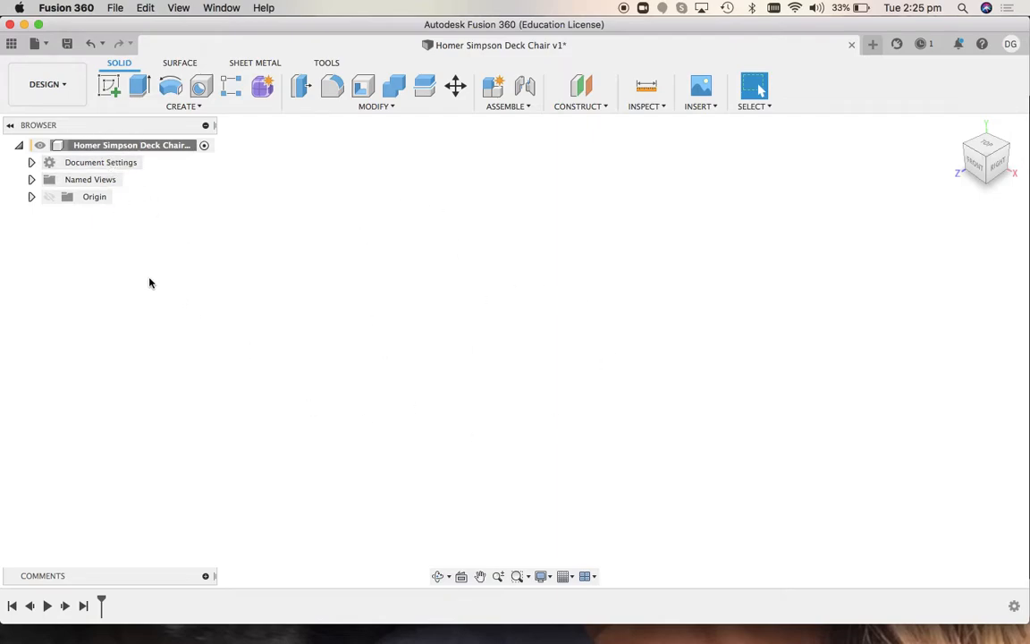
Create a new internal component named "Back Legs" under the root assembly and keep it active
{"action": "right_click", "coordinate": [109, 149]}
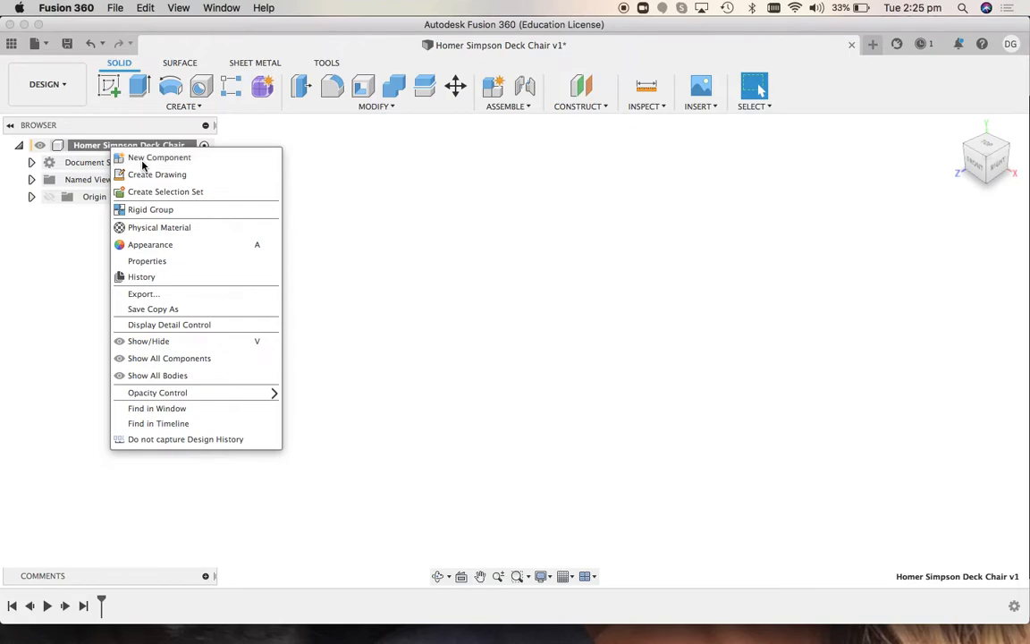
{"action": "left_click", "coordinate": [142, 161]}
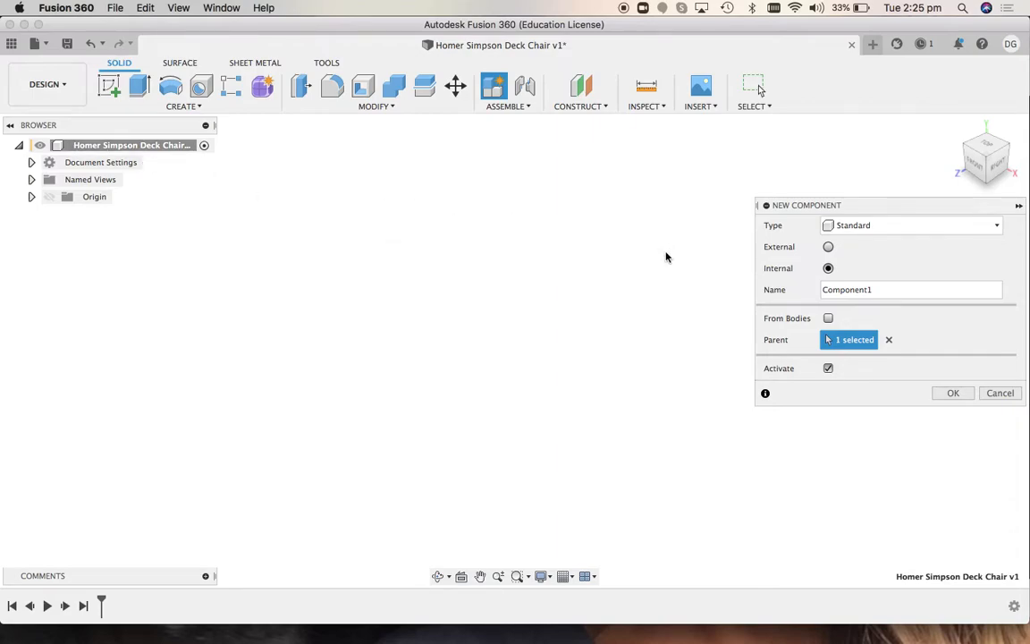
{"action": "left_click", "coordinate": [868, 290]}
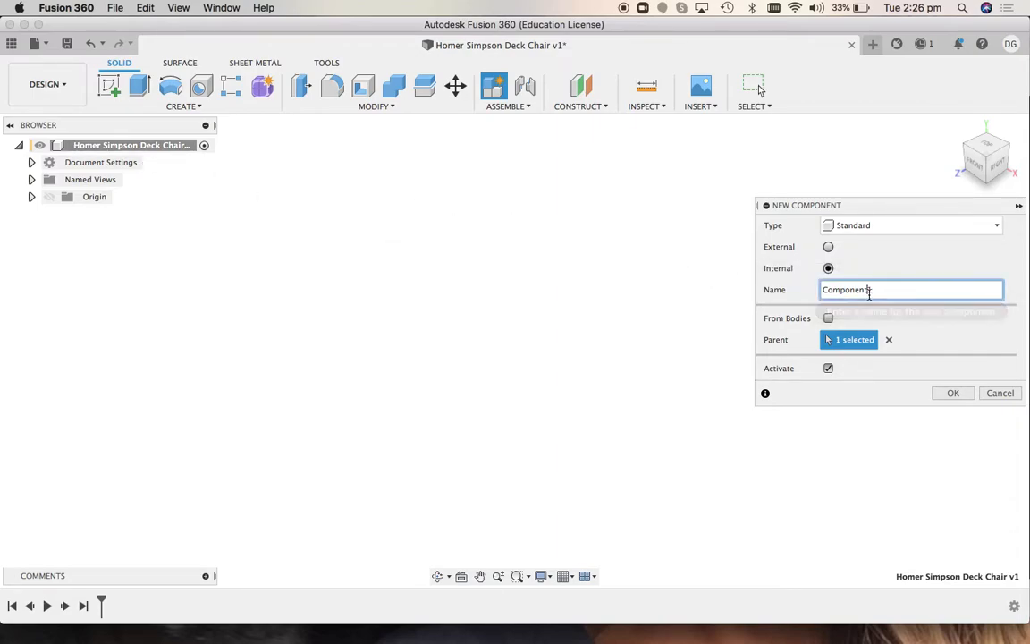
{"action": "double_click", "coordinate": [868, 290]}
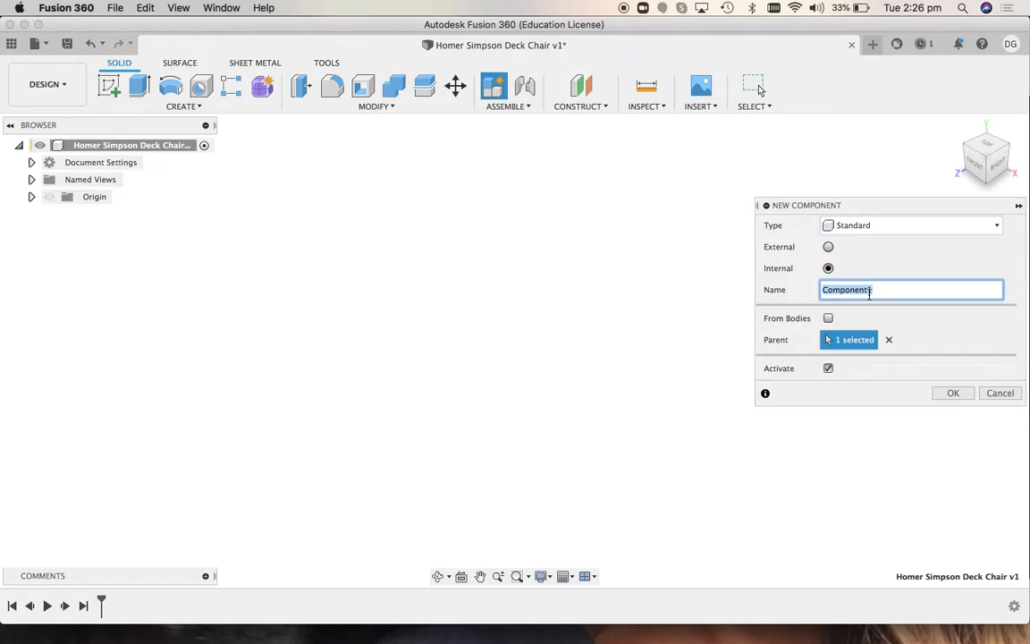
{"action": "type", "text": "Ba"}
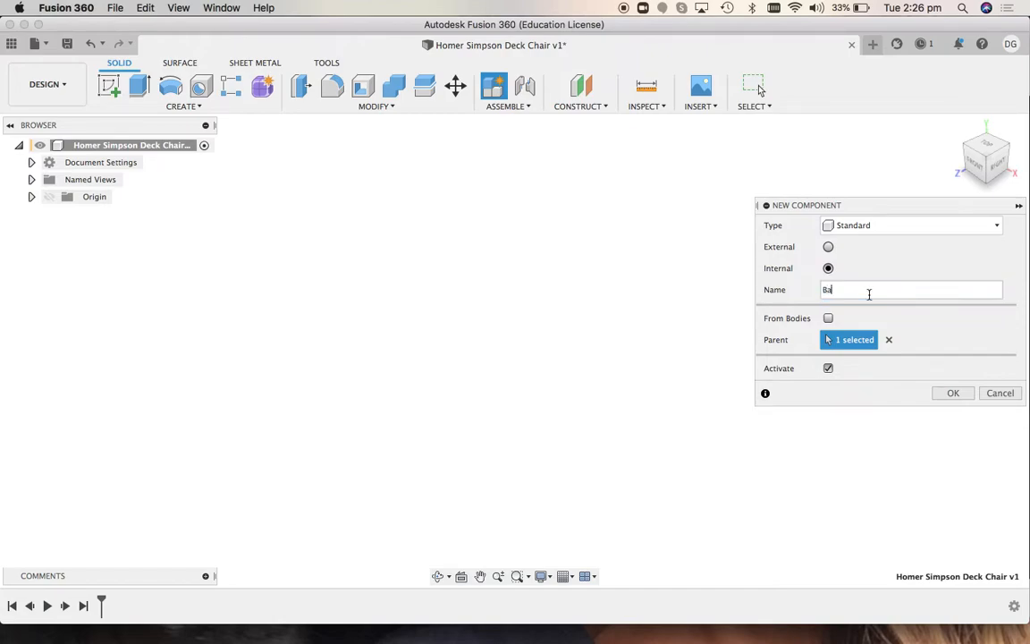
{"action": "type", "text": "ck Legs"}
{"action": "left_click", "coordinate": [949, 392]}
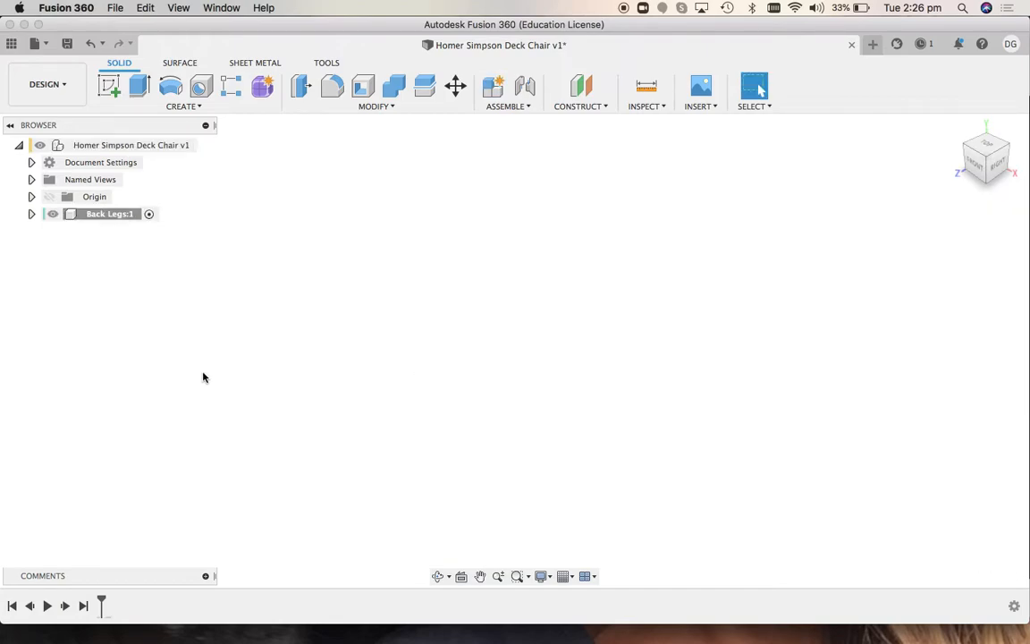
{"action": "left_click", "coordinate": [109, 219]}
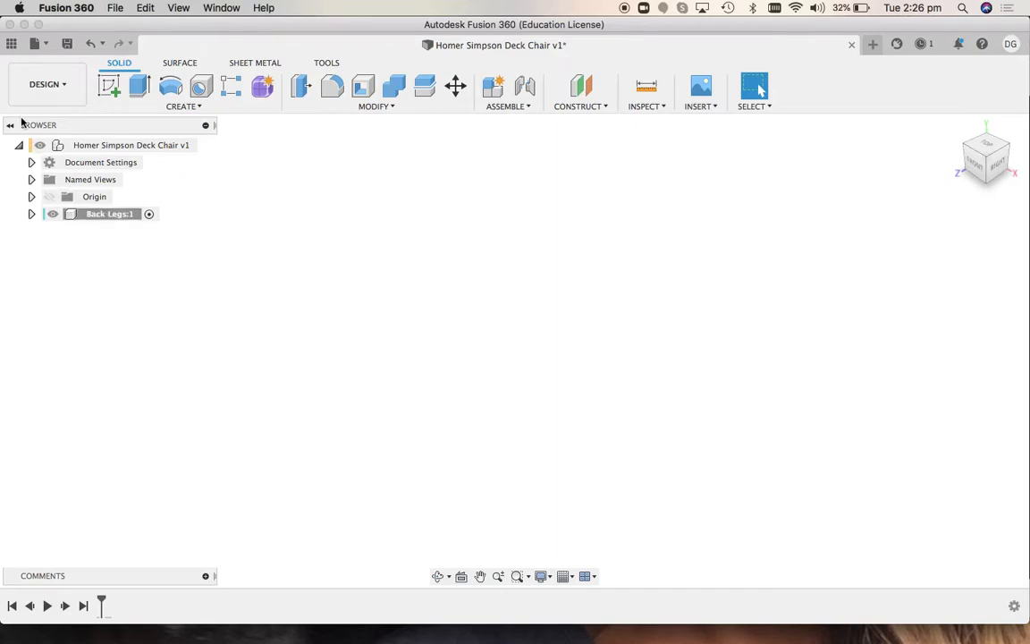
Start a sketch on the vertical YZ plane and begin a two-point rectangle at the origin, extending upward and toward the +Z side
{"action": "left_click", "coordinate": [109, 86]}
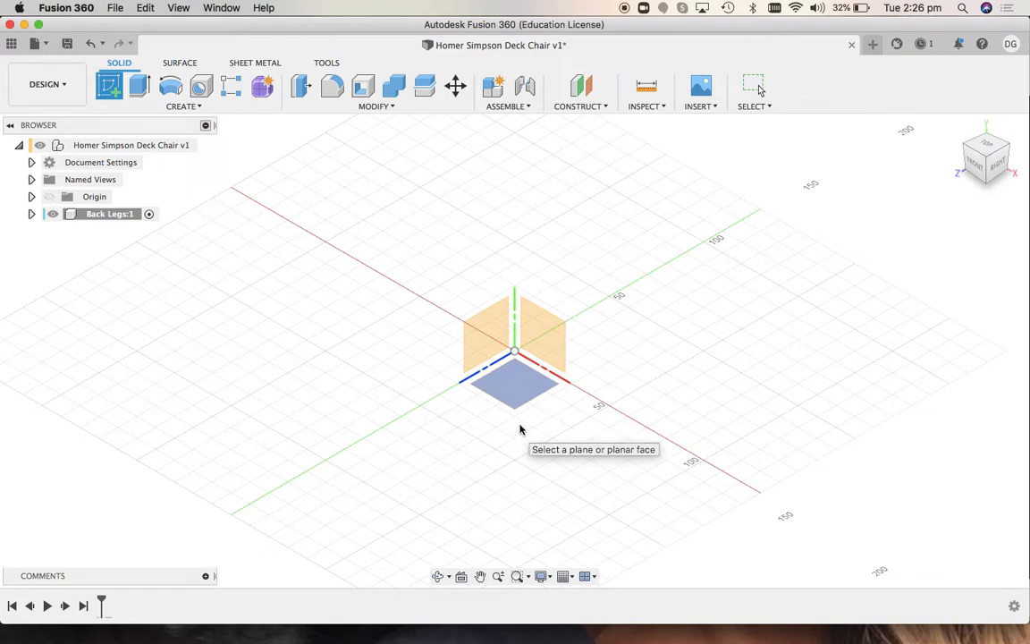
{"action": "left_click", "coordinate": [488, 341]}
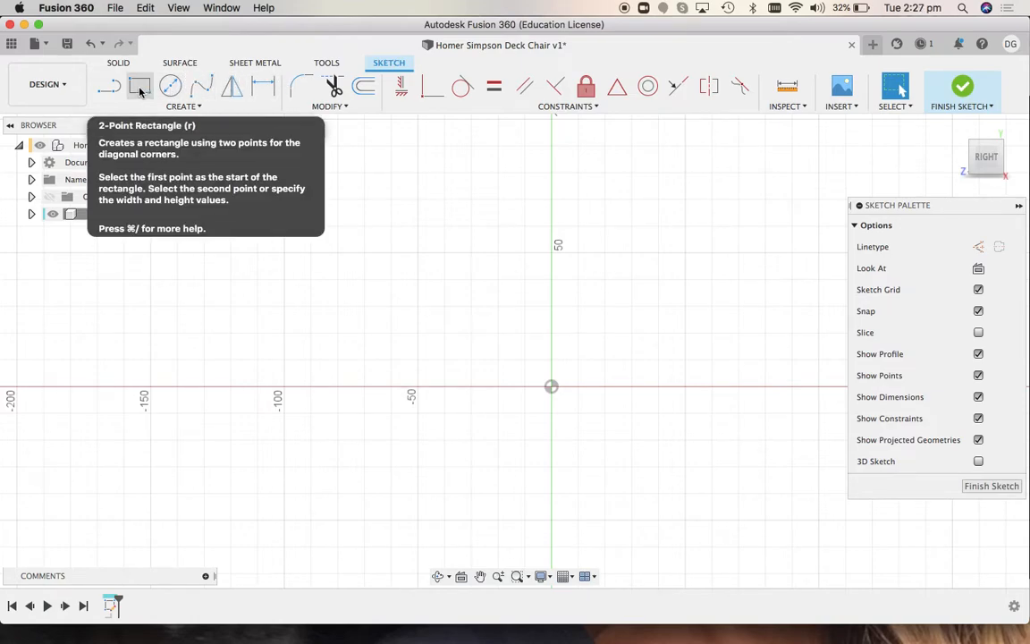
{"action": "left_click", "coordinate": [175, 105]}
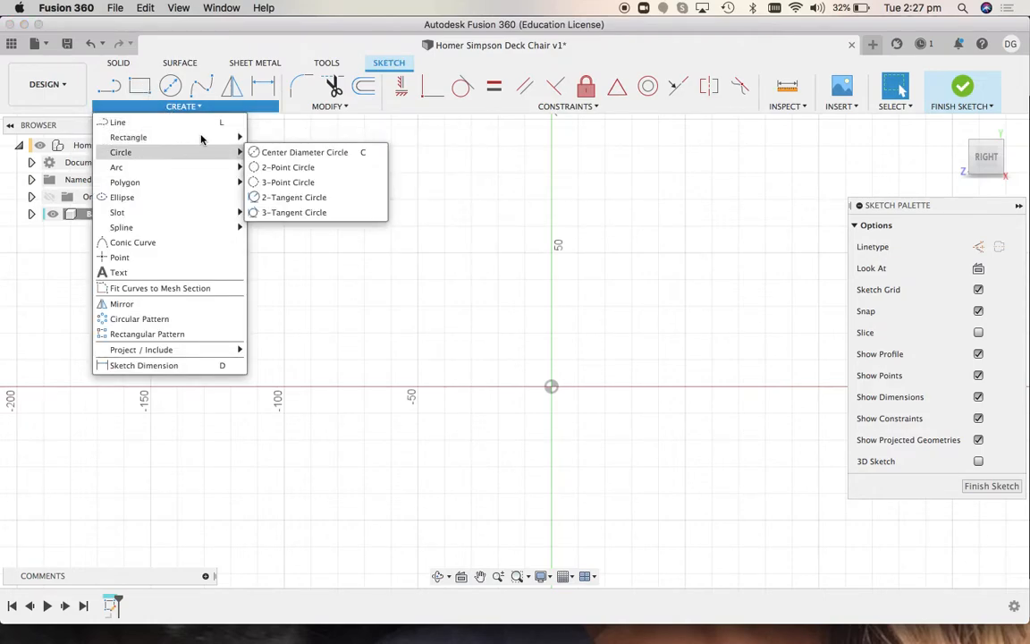
{"action": "mouse_move", "coordinate": [213, 137]}
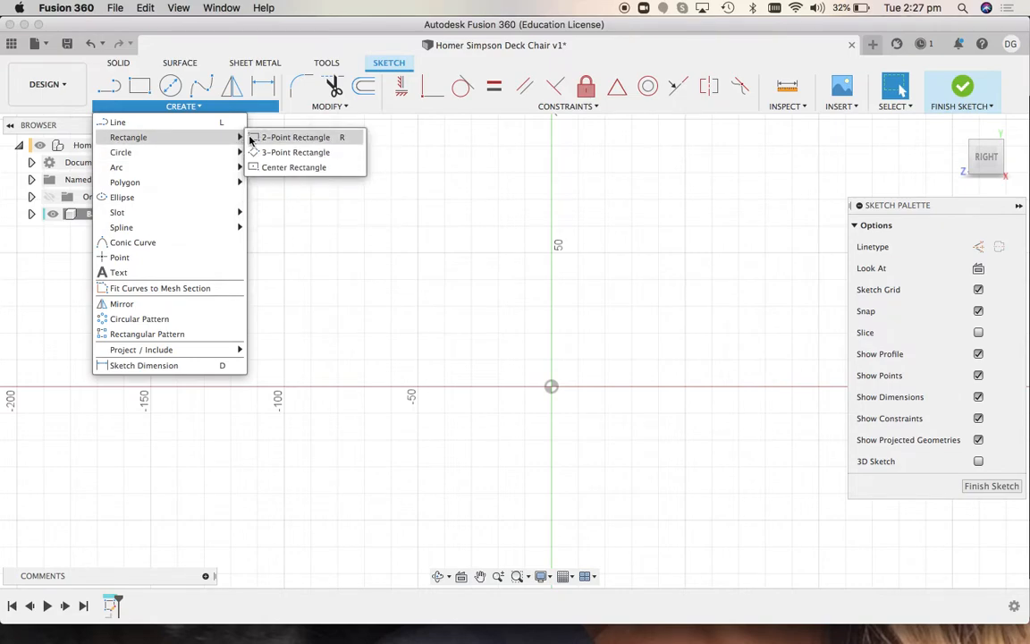
{"action": "left_click", "coordinate": [277, 138]}
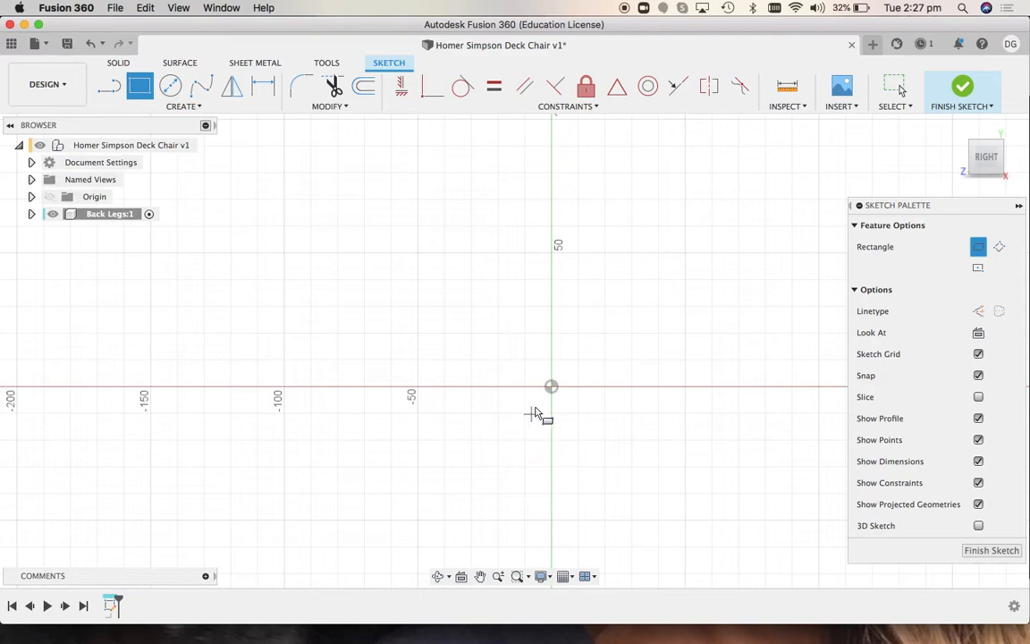
{"action": "left_click", "coordinate": [551, 391]}
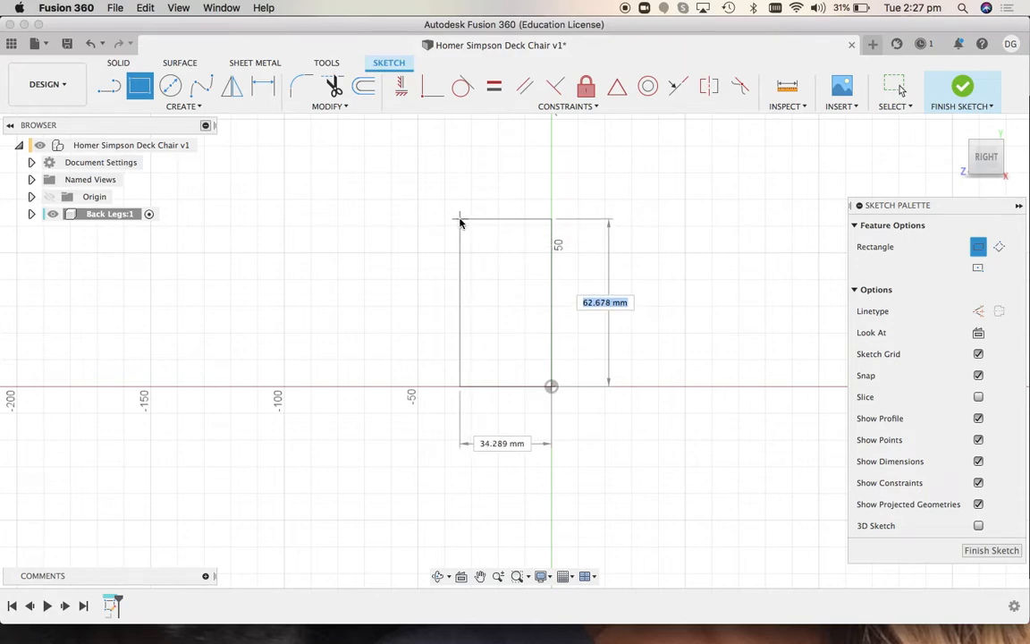
Size the rectangle with user parameters, using Width for its height and Thickness for its horizontal side
{"action": "key", "text": "Tab"}
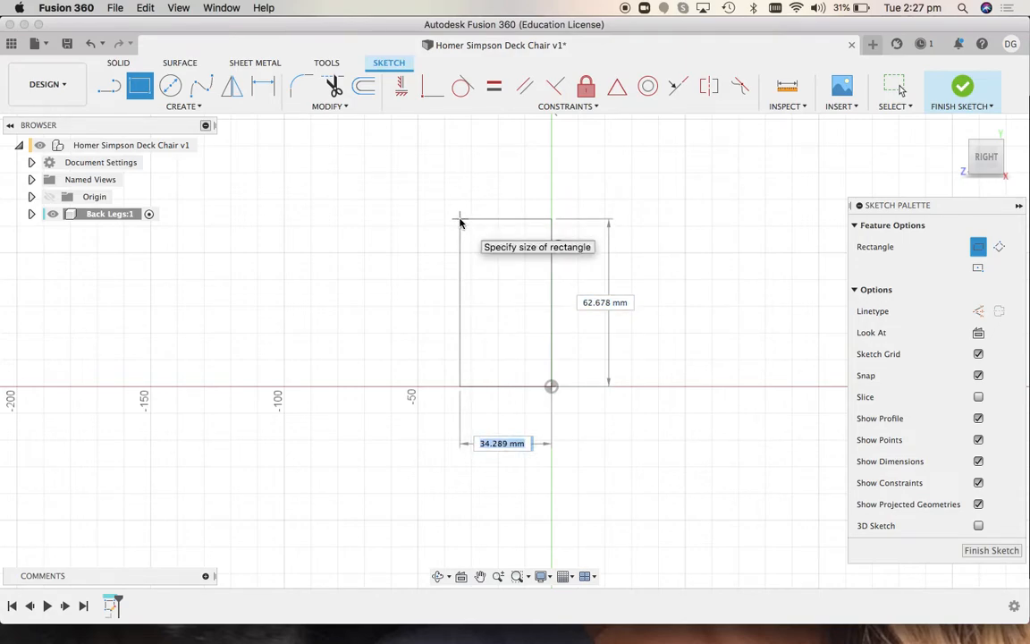
{"action": "key", "text": "Tab"}
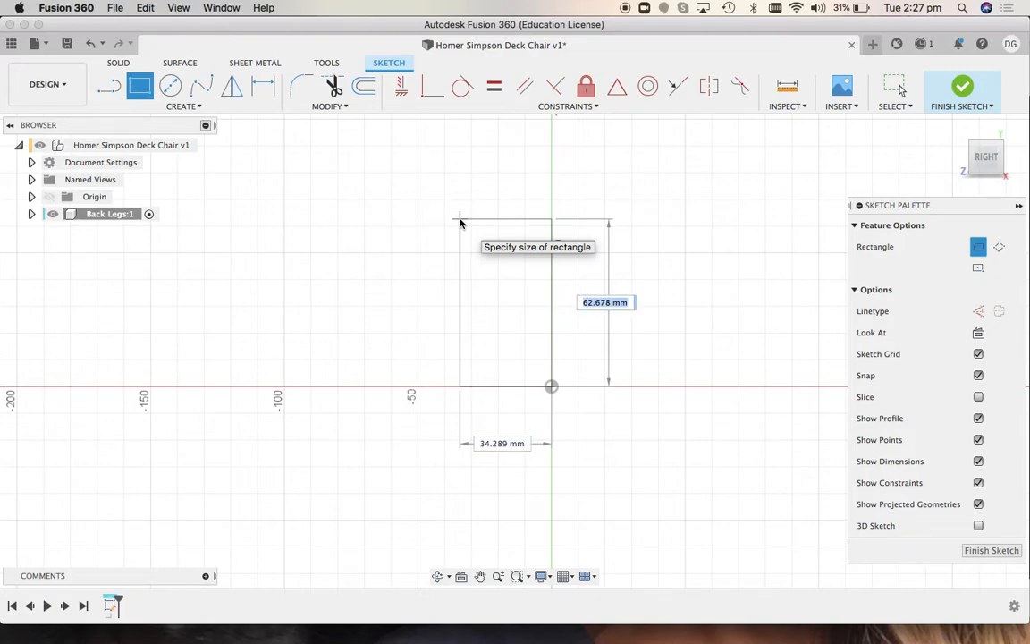
{"action": "type", "text": "w"}
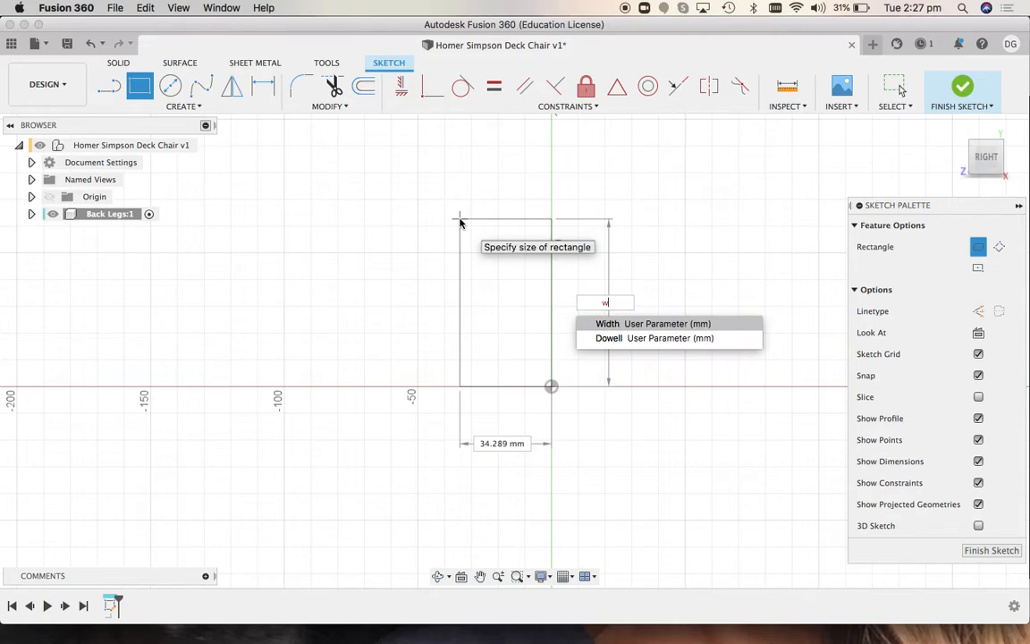
{"action": "type", "text": "i"}
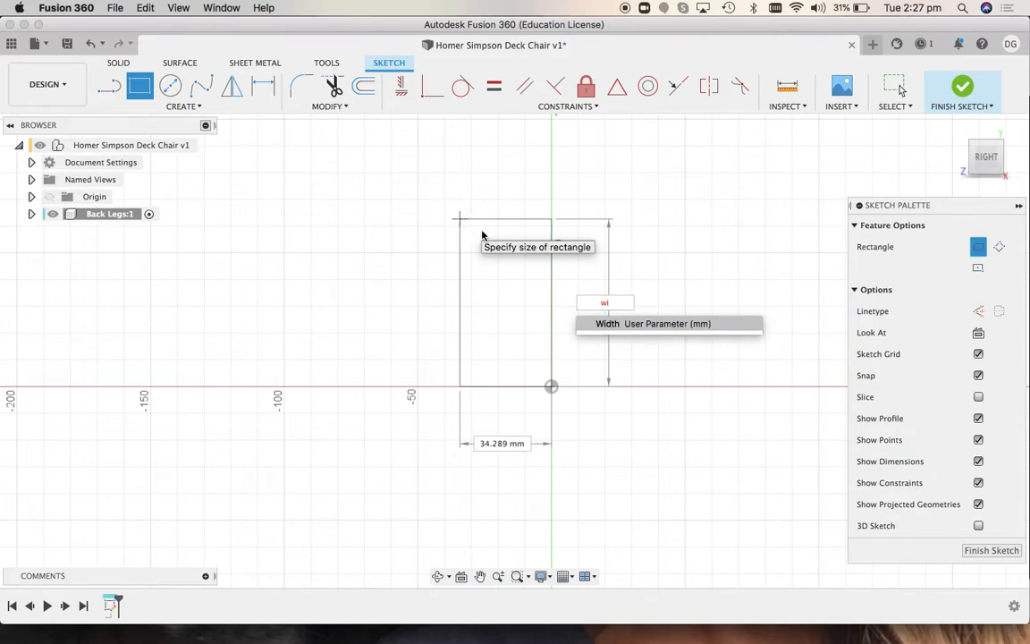
{"action": "left_click", "coordinate": [613, 323]}
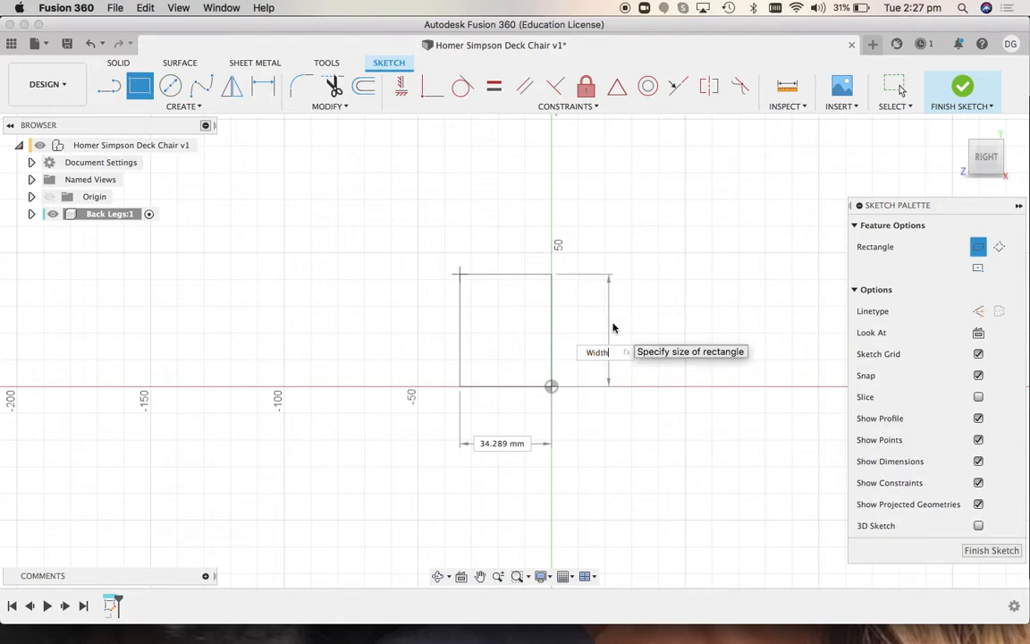
{"action": "key", "text": "Tab"}
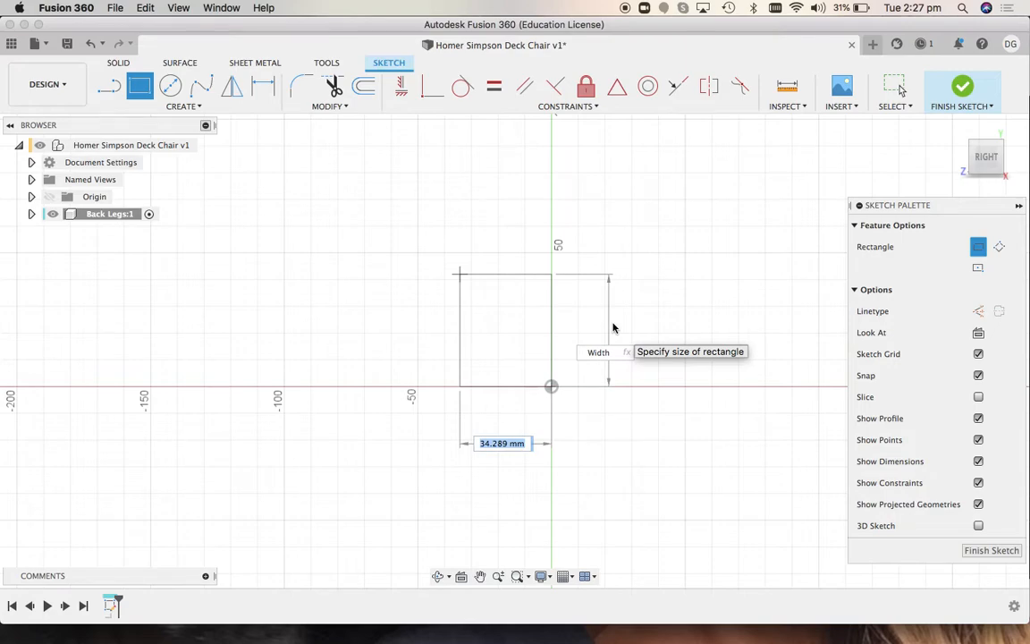
{"action": "type", "text": "th"}
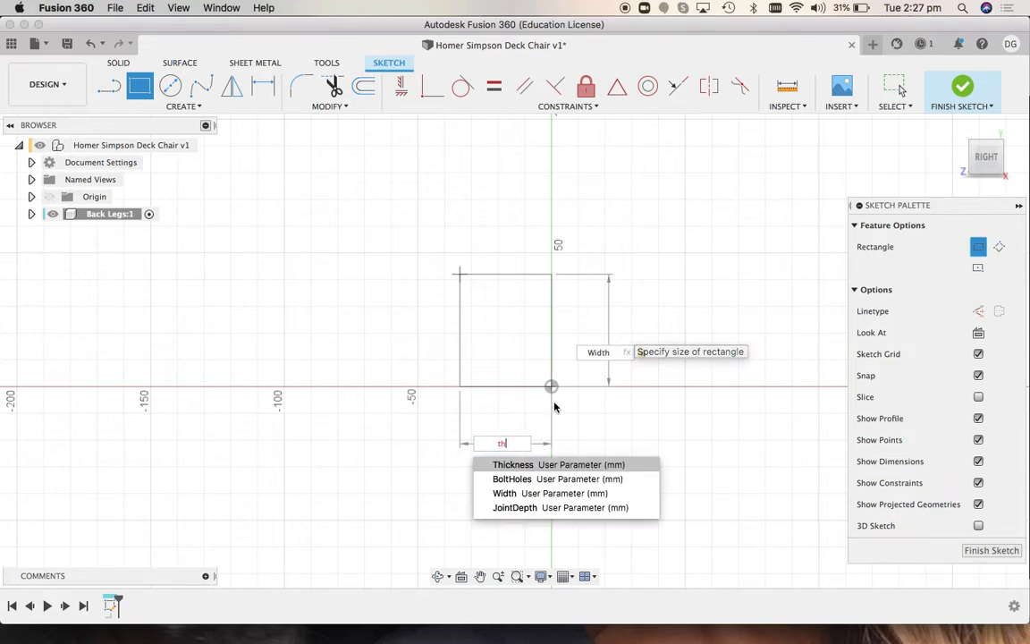
{"action": "left_click", "coordinate": [523, 463]}
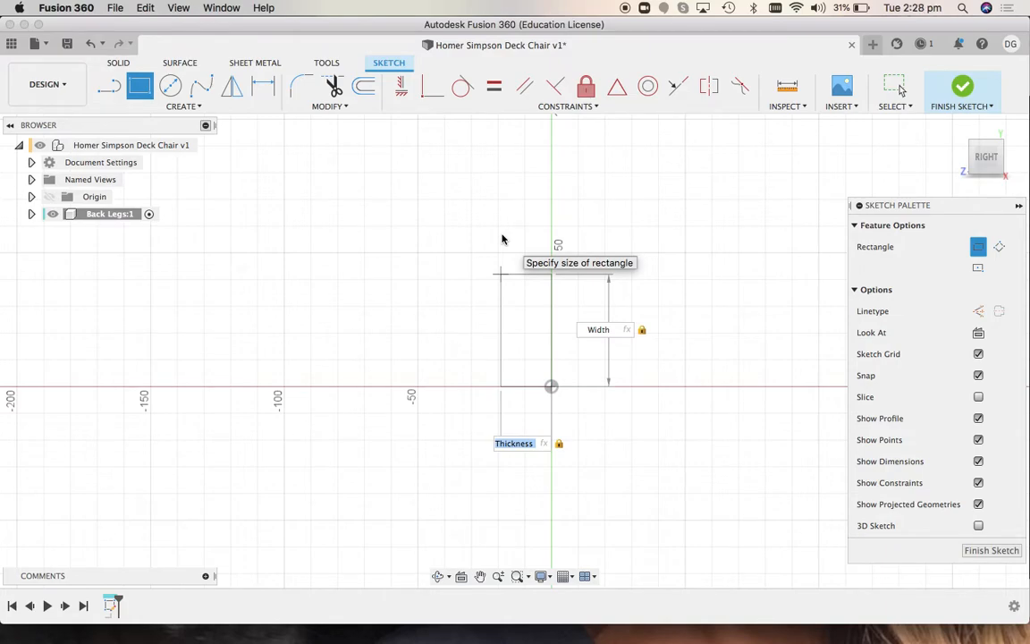
{"action": "key", "text": "Return"}
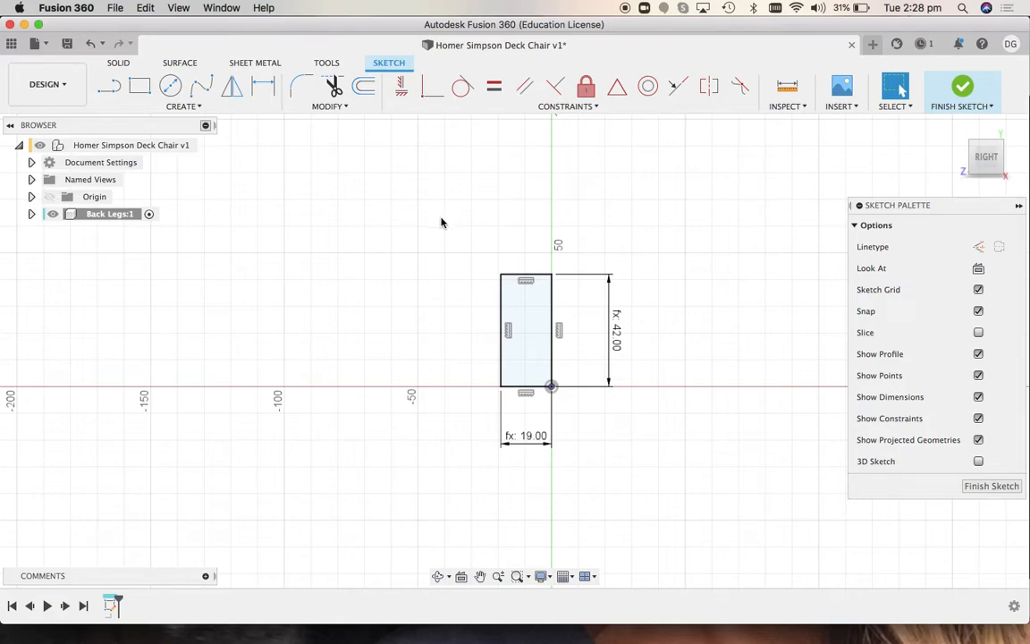
{"action": "left_click", "coordinate": [198, 108]}
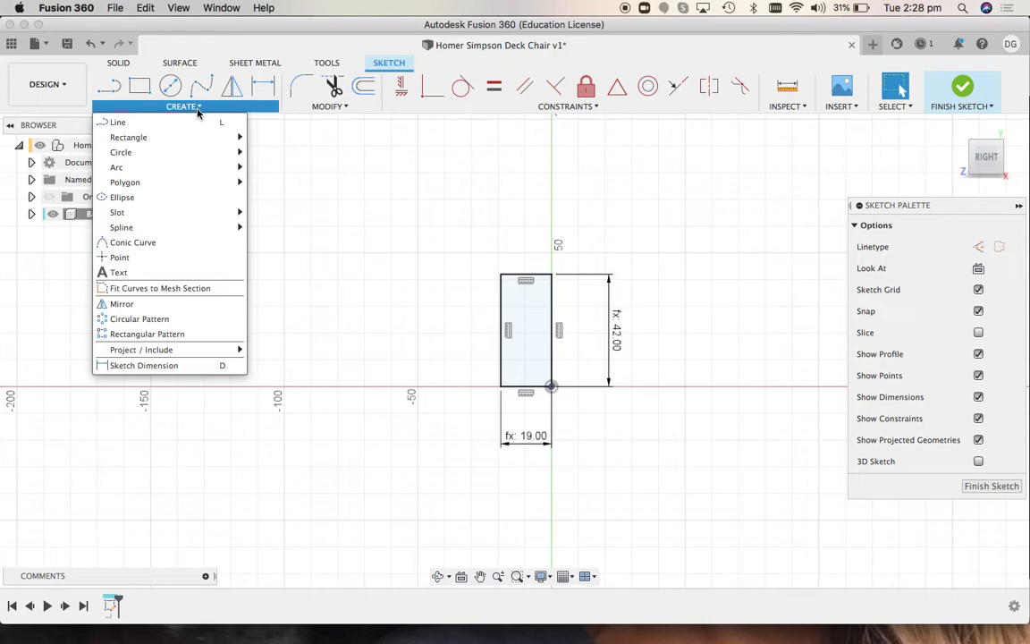
{"action": "left_click", "coordinate": [328, 107]}
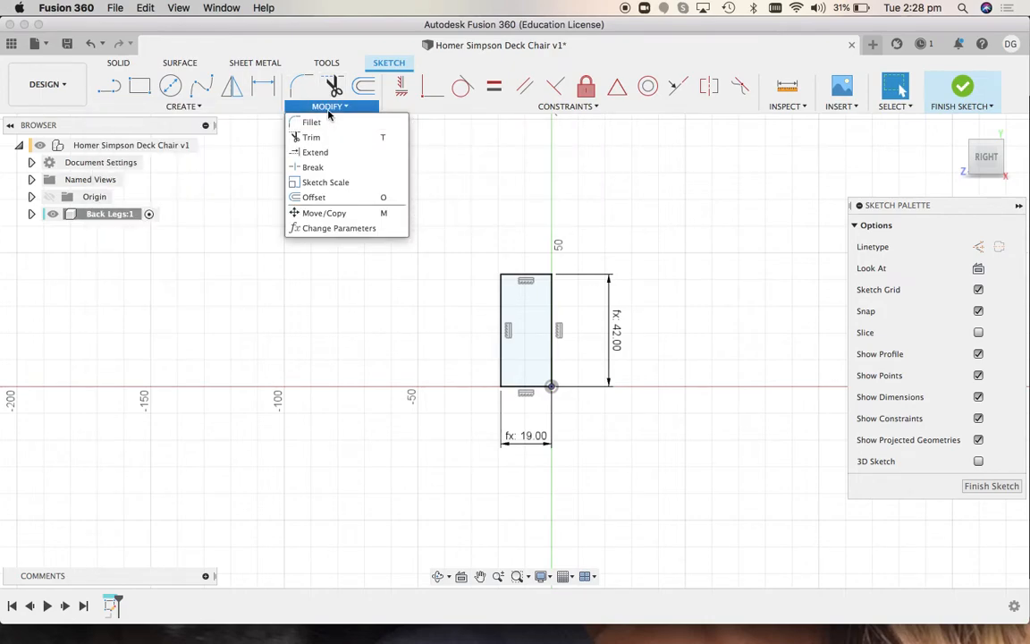
{"action": "left_click", "coordinate": [334, 337]}
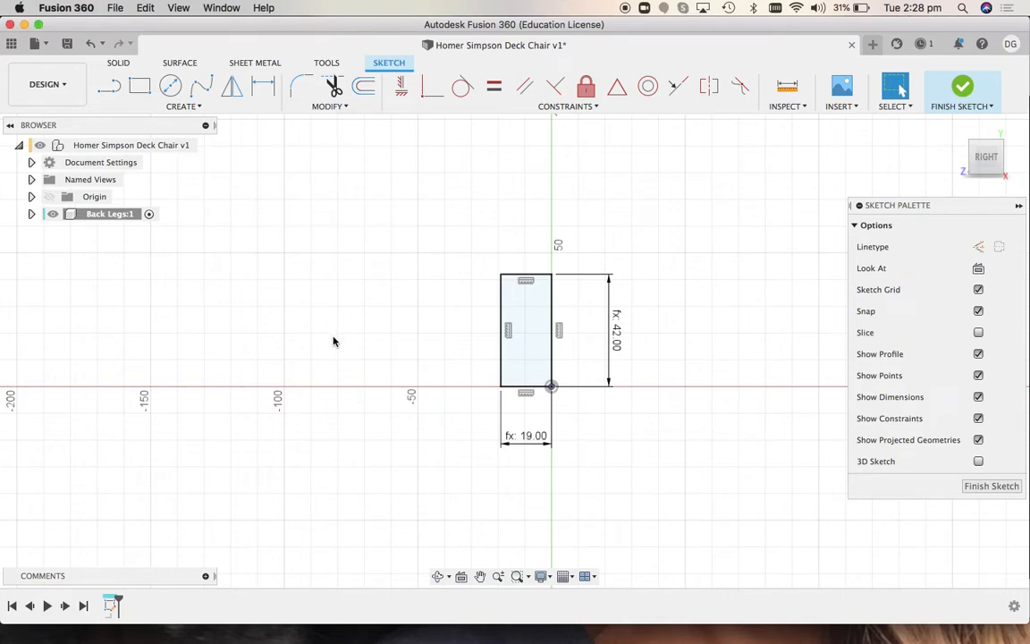
Extrude the rectangle profile by -1250 mm as a new body to form the back leg bar
{"action": "key", "text": "e"}
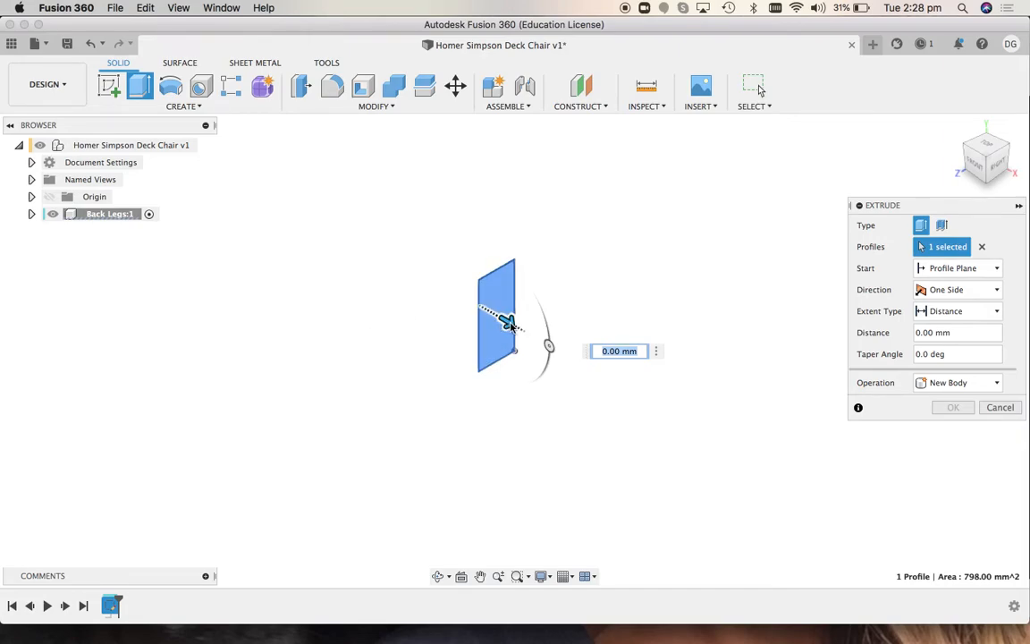
{"action": "left_click_drag", "start_coordinate": [507, 322], "coordinate": [411, 266]}
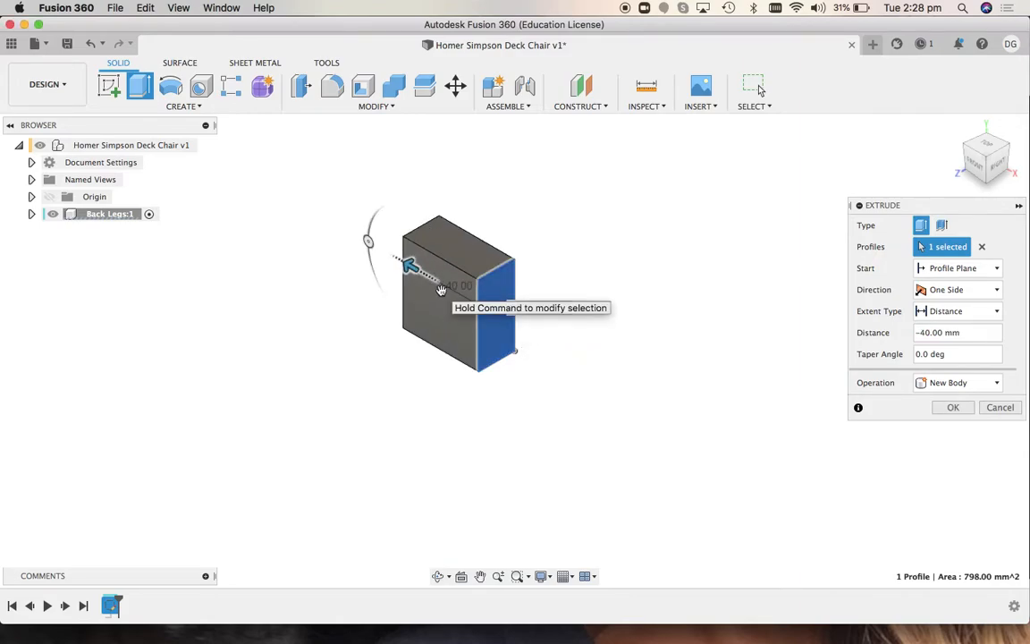
{"action": "key", "text": "Tab"}
{"action": "key", "text": "Tab"}
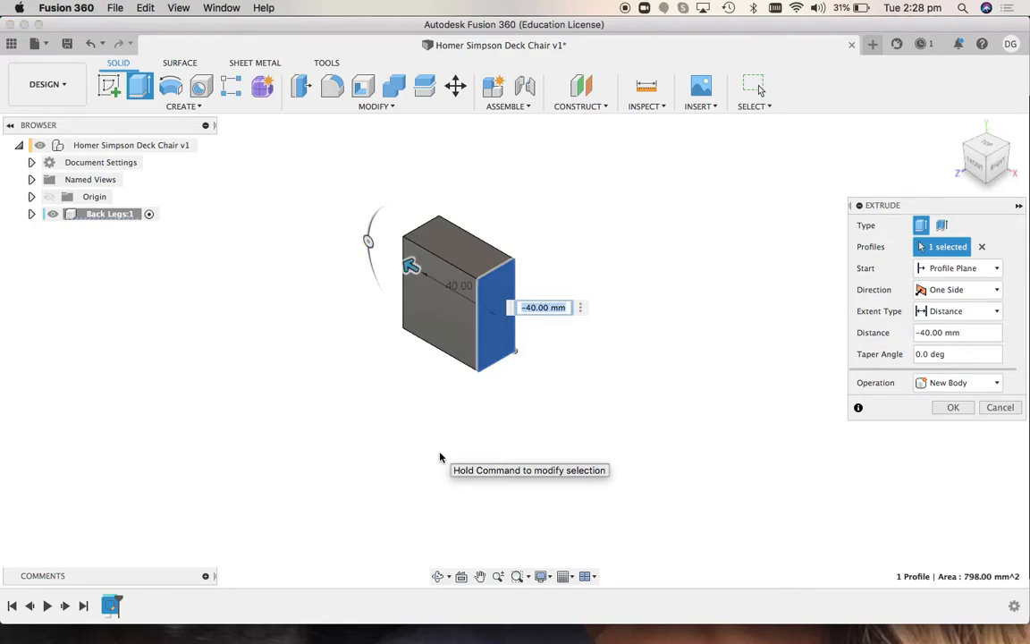
{"action": "left_click_drag", "start_coordinate": [410, 263], "coordinate": [361, 246]}
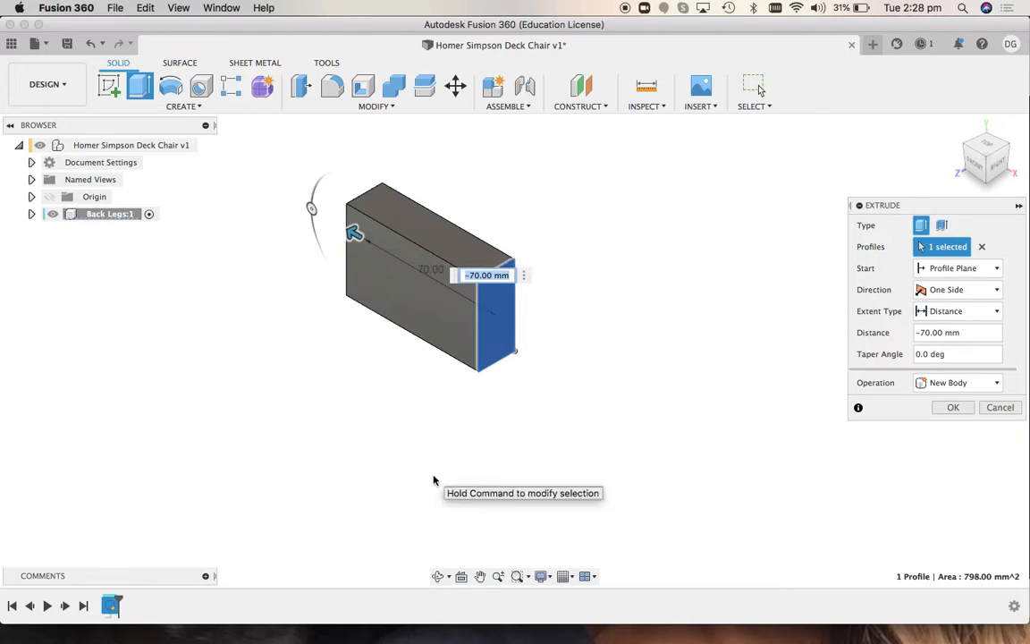
{"action": "type", "text": "-12"}
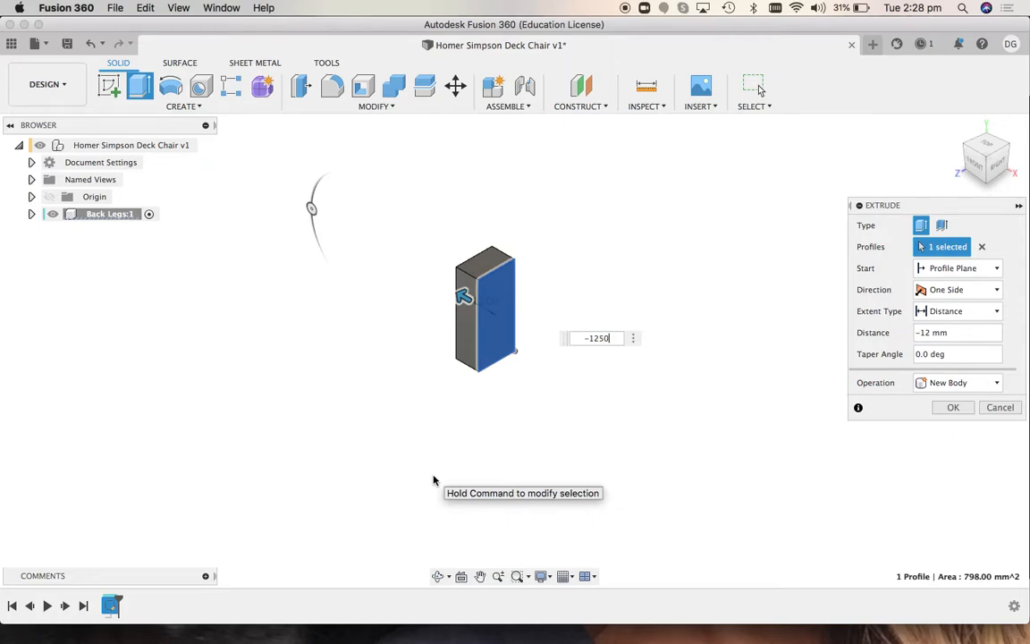
{"action": "type", "text": "50"}
{"action": "key", "text": "Return"}
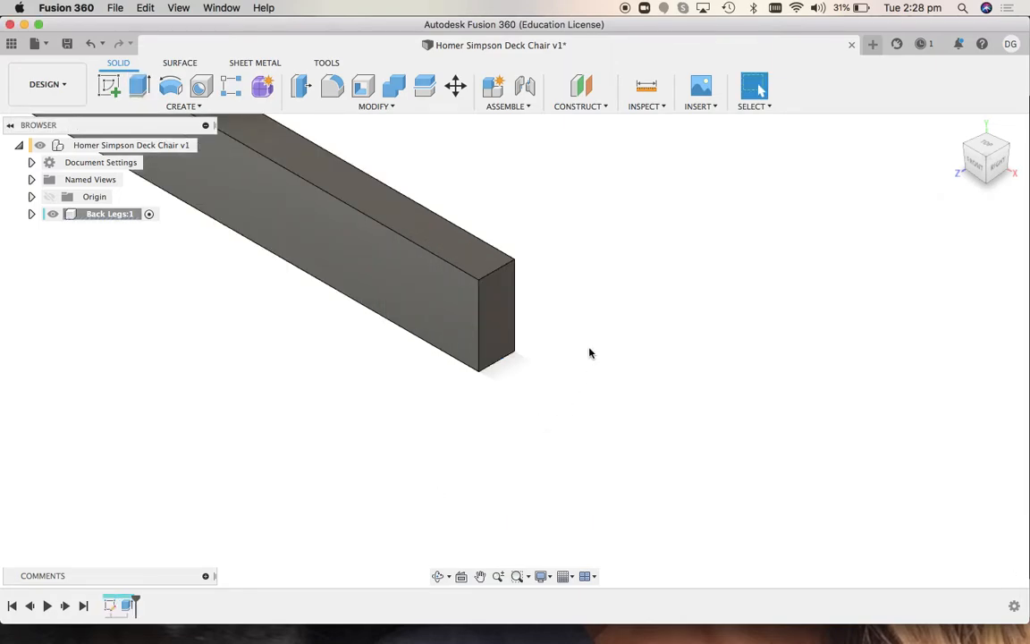
Start a sketch on the bar's long front face and begin a two-point rectangle on its upper edge, near the origin end
{"action": "mouse_move", "coordinate": [962, 163]}
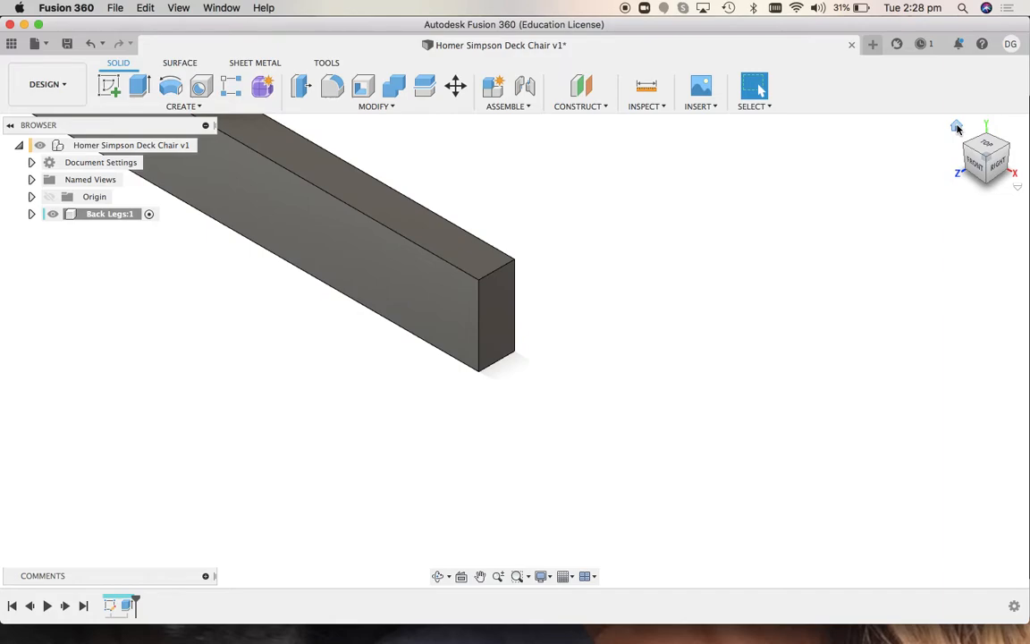
{"action": "left_click", "coordinate": [957, 128]}
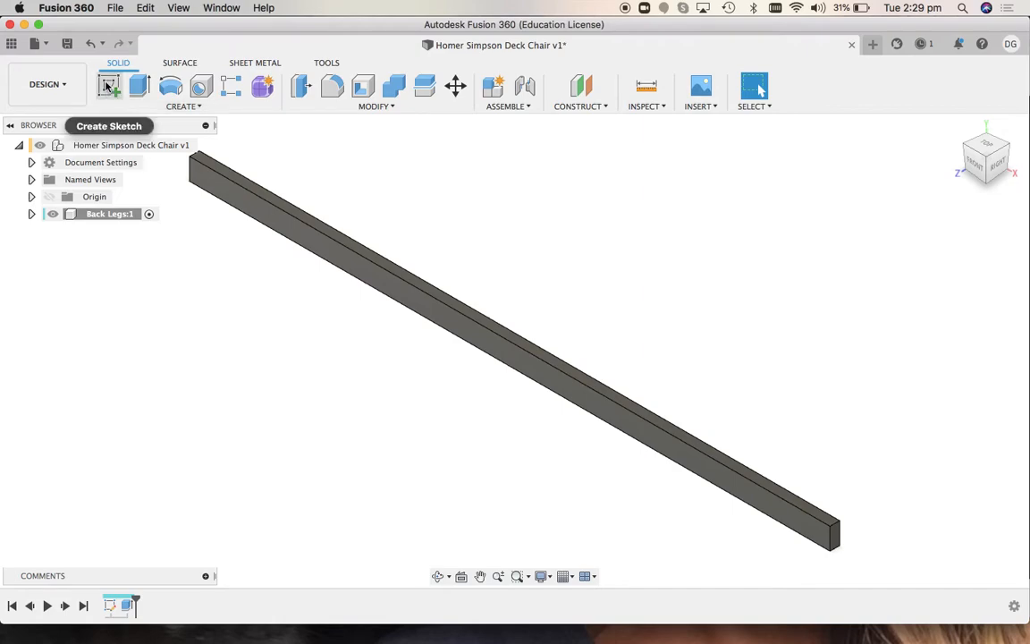
{"action": "left_click", "coordinate": [106, 86]}
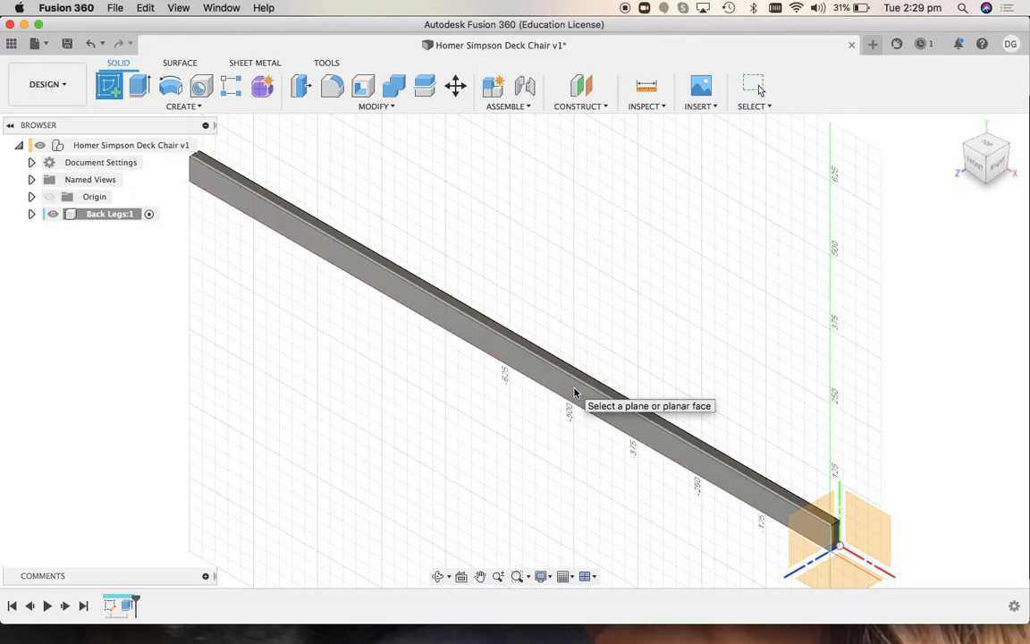
{"action": "left_click", "coordinate": [574, 394]}
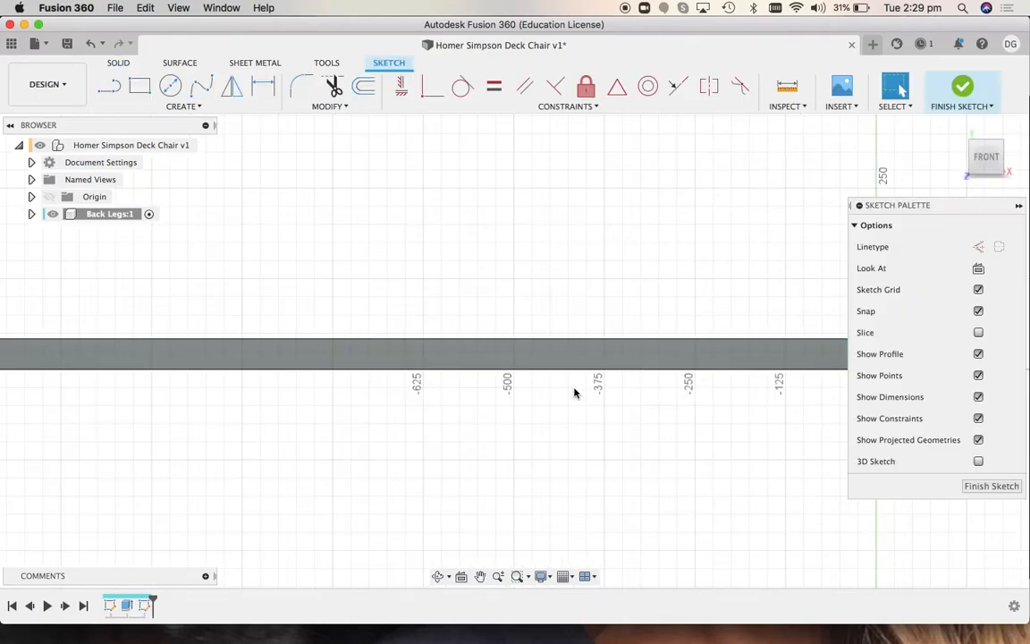
{"action": "left_click", "coordinate": [481, 576]}
{"action": "left_click_drag", "start_coordinate": [664, 444], "coordinate": [488, 441]}
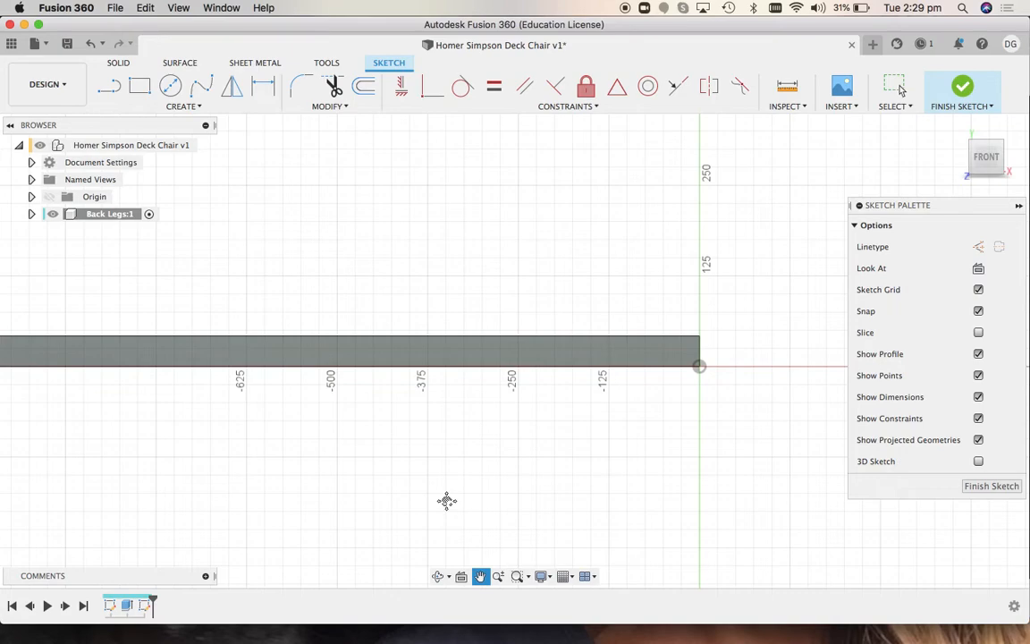
{"action": "left_click", "coordinate": [139, 87]}
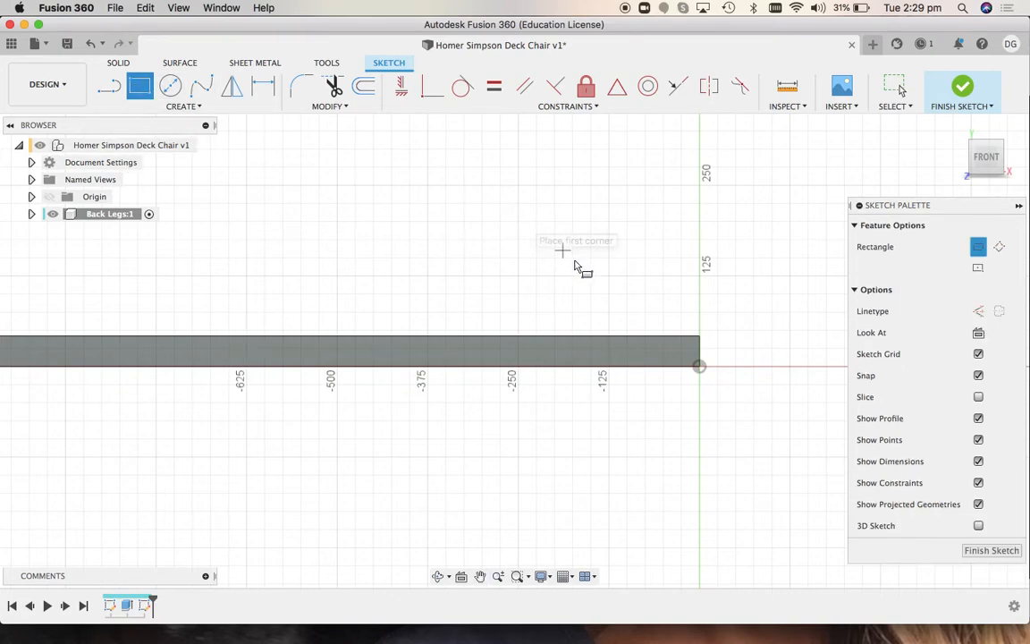
{"action": "left_click", "coordinate": [572, 335]}
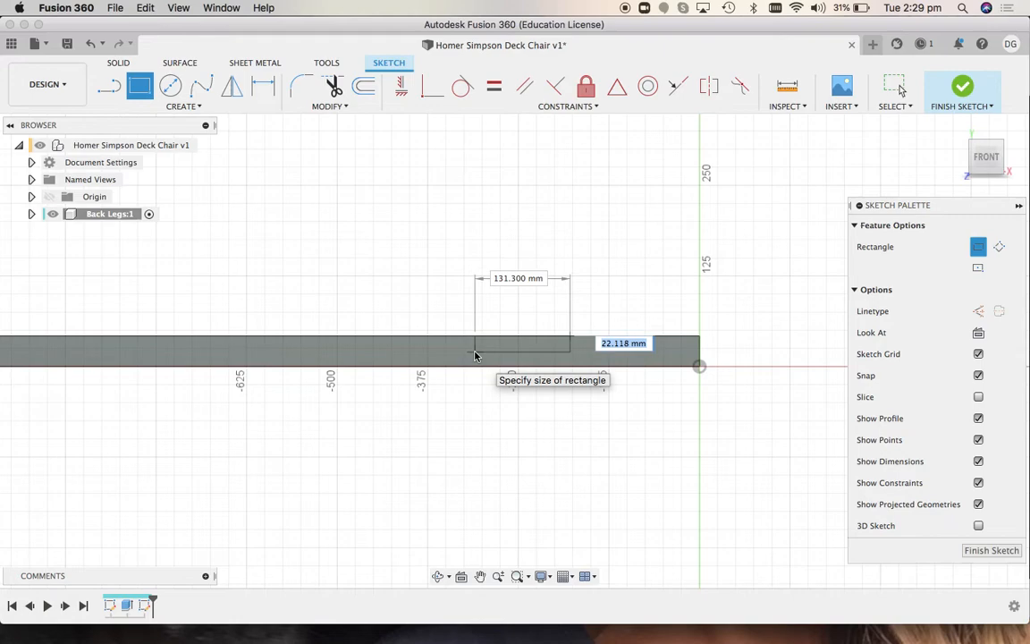
Size the notch rectangle with user parameters, using JointDepth for its height and Width for its horizontal side
{"action": "key", "text": "Tab"}
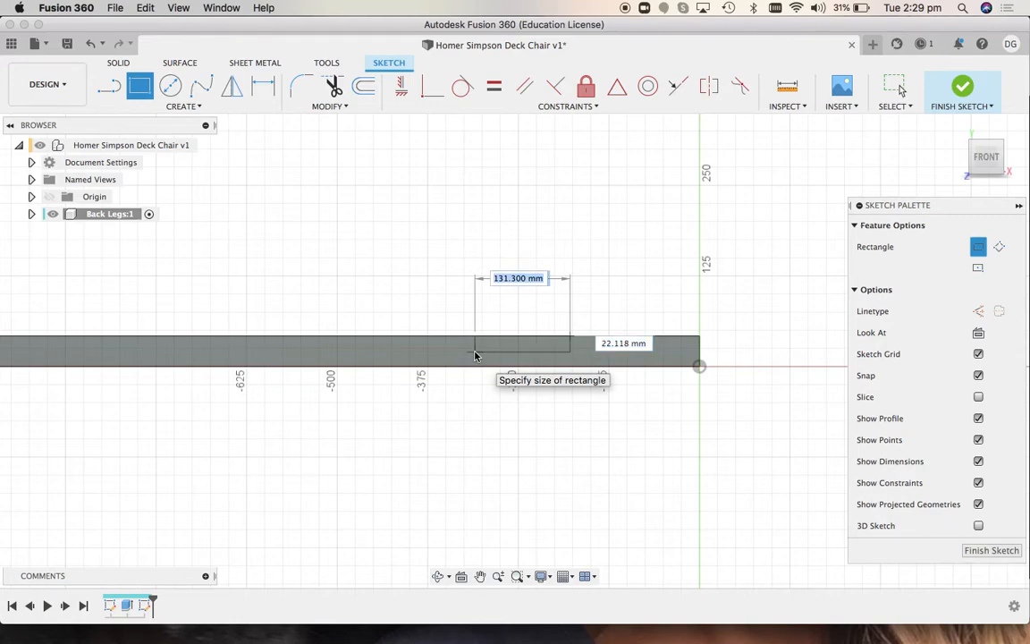
{"action": "key", "text": "Tab"}
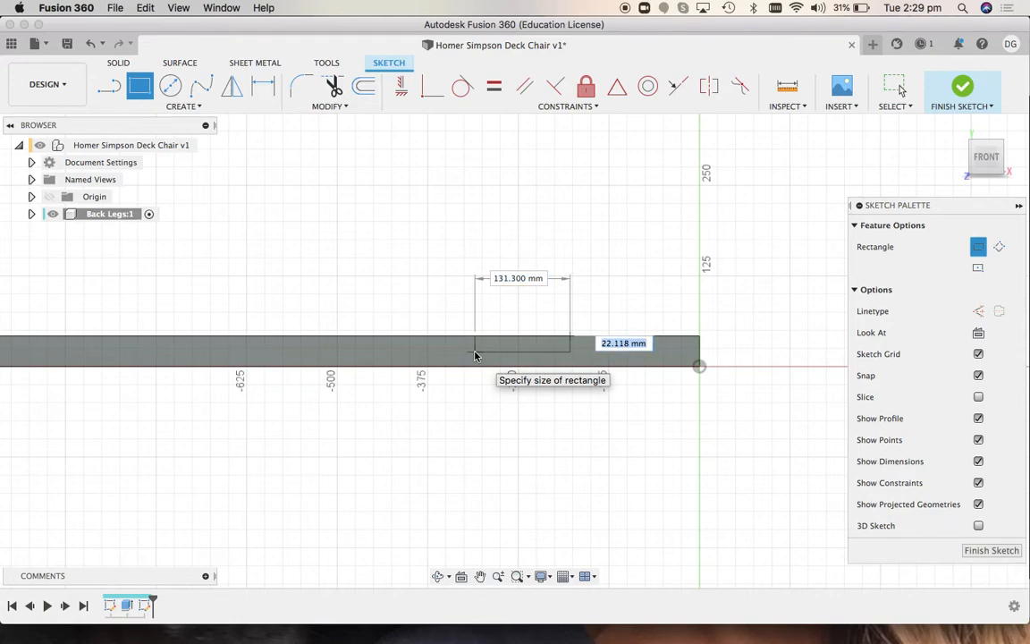
{"action": "type", "text": "j"}
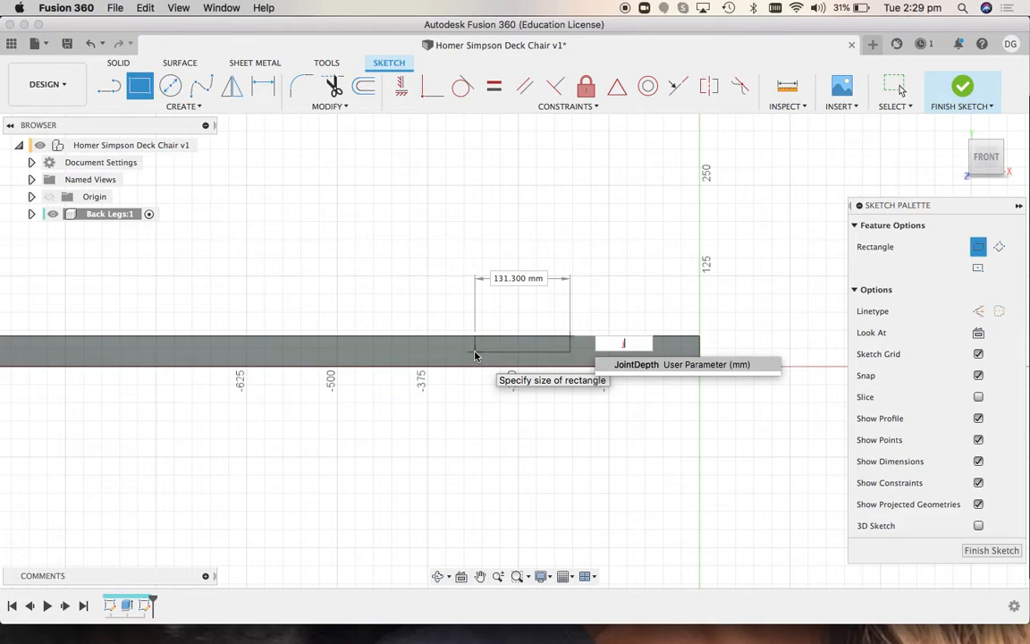
{"action": "key", "text": "Return"}
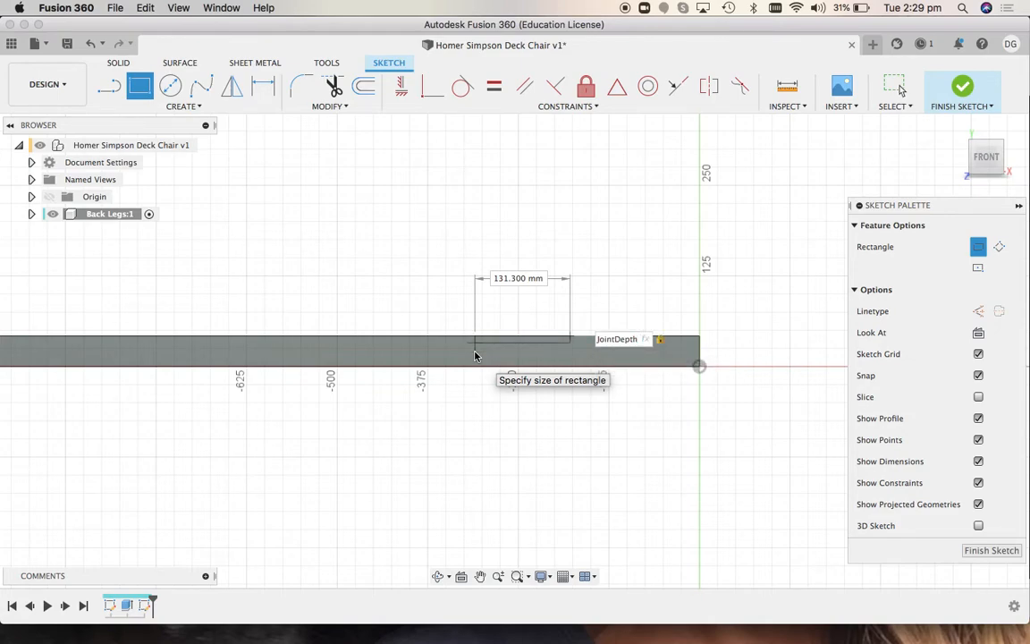
{"action": "key", "text": "Tab"}
{"action": "type", "text": "w"}
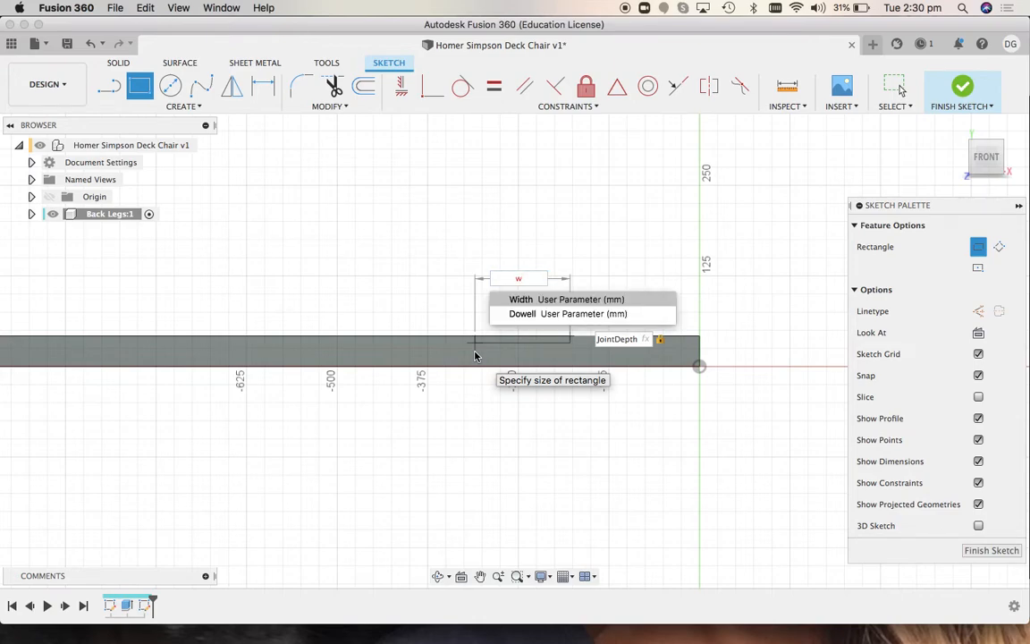
{"action": "key", "text": "Return"}
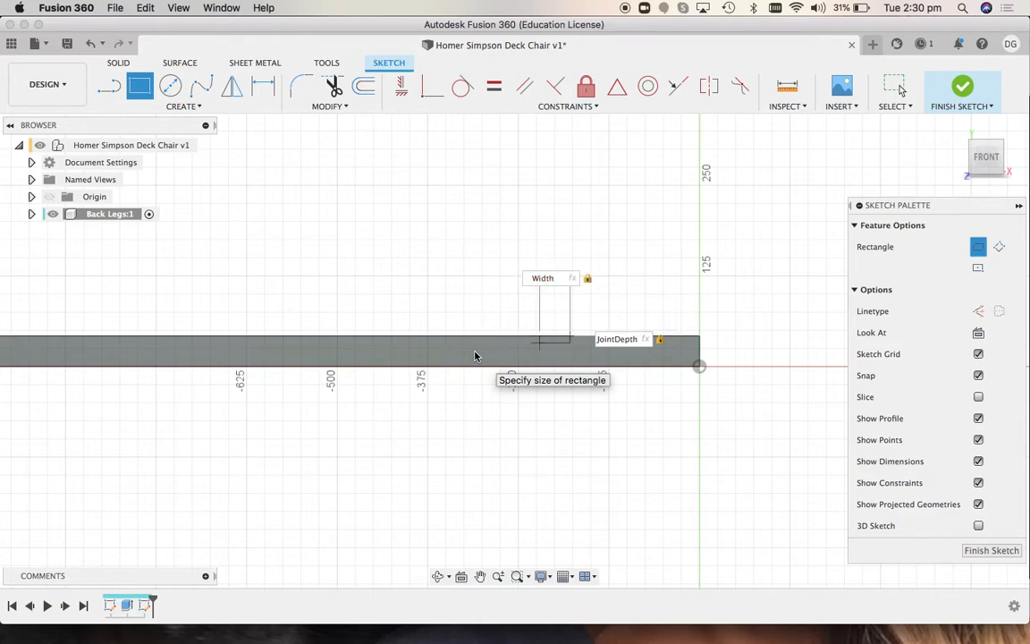
{"action": "key", "text": "Return"}
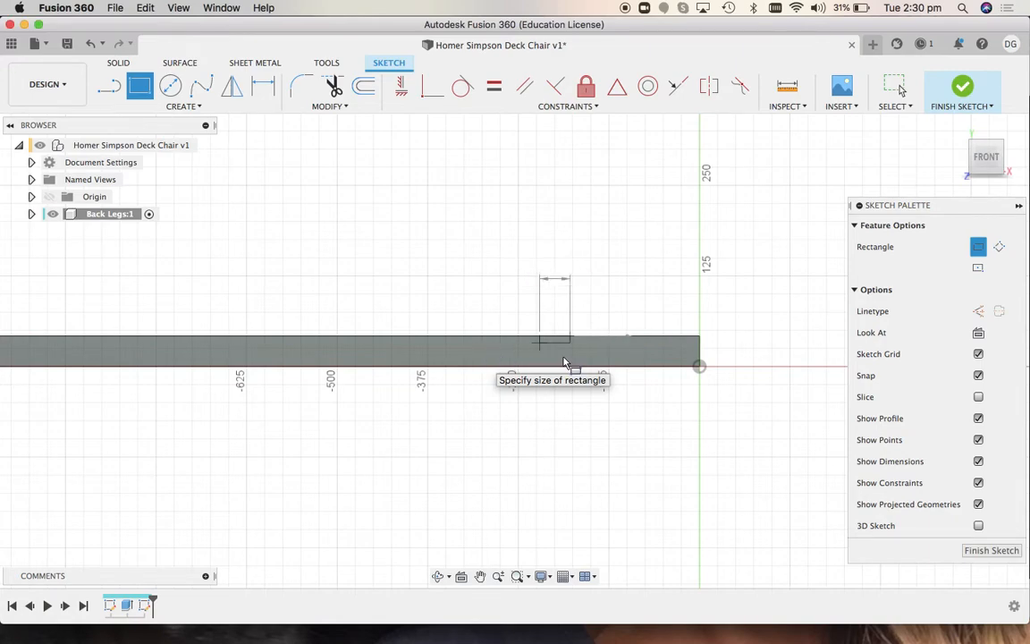
{"action": "key", "text": "Escape"}
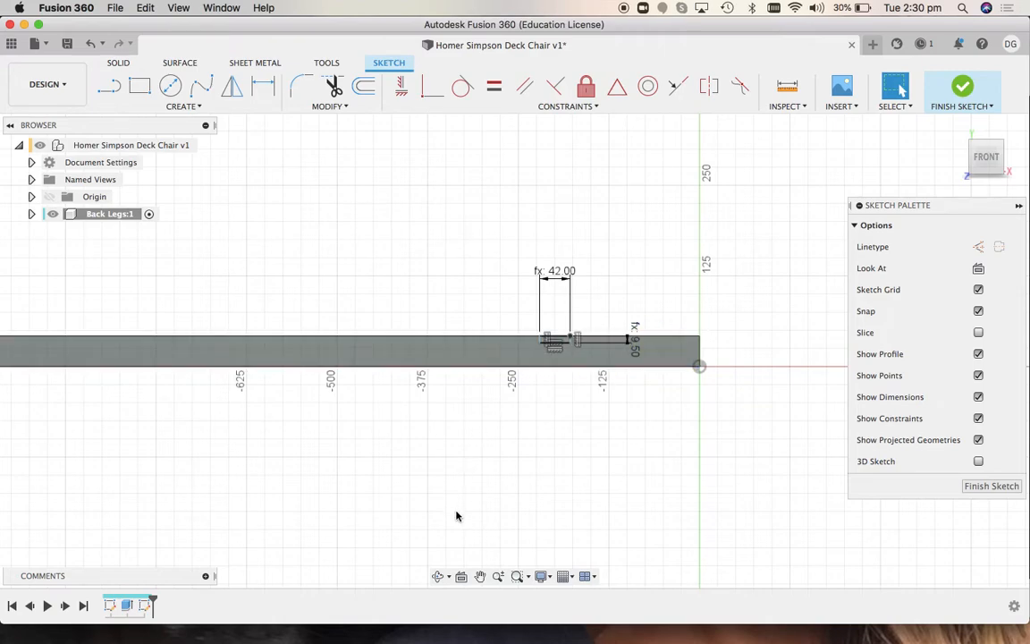
Dimension the rectangle's upper corner nearest the origin end at 25 mm from the bar's upper end corner
{"action": "left_click", "coordinate": [498, 575]}
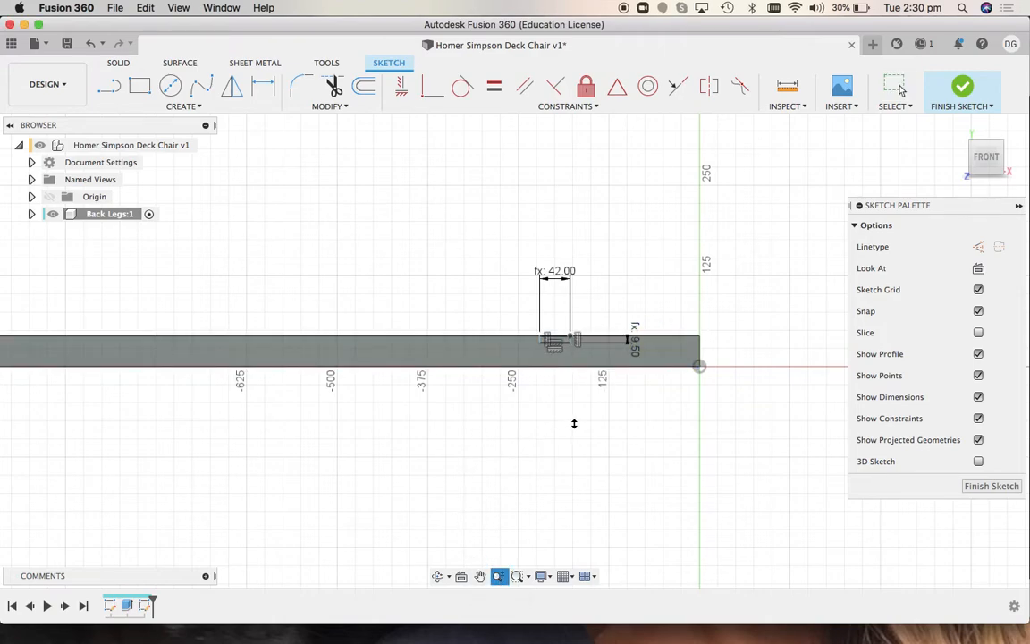
{"action": "scroll", "coordinate": [574, 423], "scroll_direction": "down", "scroll_amount": 3}
{"action": "left_click_drag", "start_coordinate": [461, 214], "coordinate": [487, 299]}
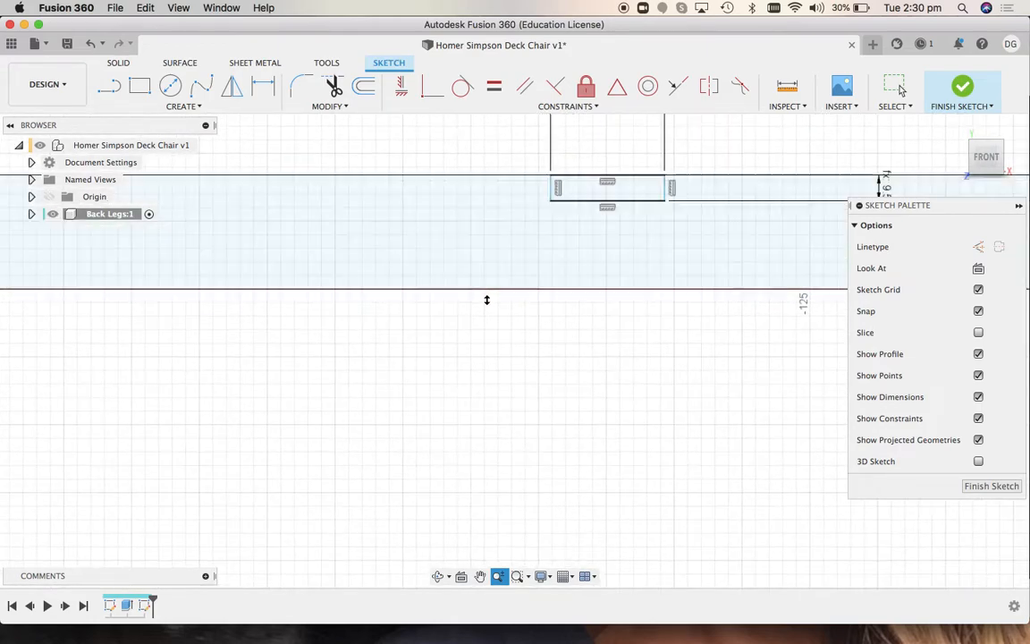
{"action": "left_click", "coordinate": [480, 575]}
{"action": "mouse_move", "coordinate": [497, 362]}
{"action": "left_mouse_down"}
{"action": "mouse_move", "coordinate": [335, 524]}
{"action": "mouse_move", "coordinate": [278, 547]}
{"action": "mouse_move", "coordinate": [169, 540]}
{"action": "left_mouse_up"}
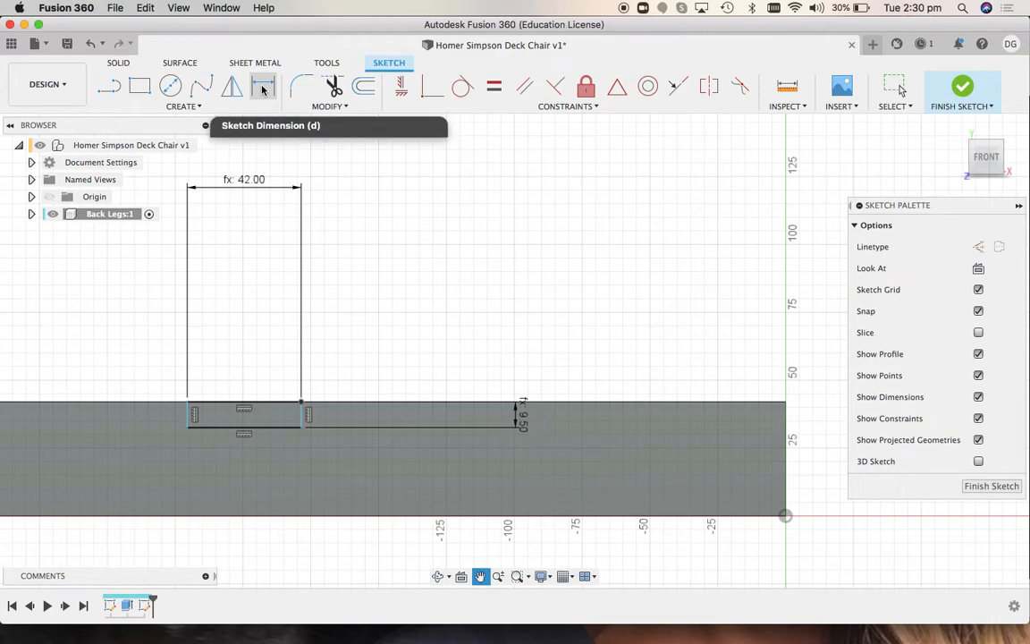
{"action": "left_click", "coordinate": [183, 106]}
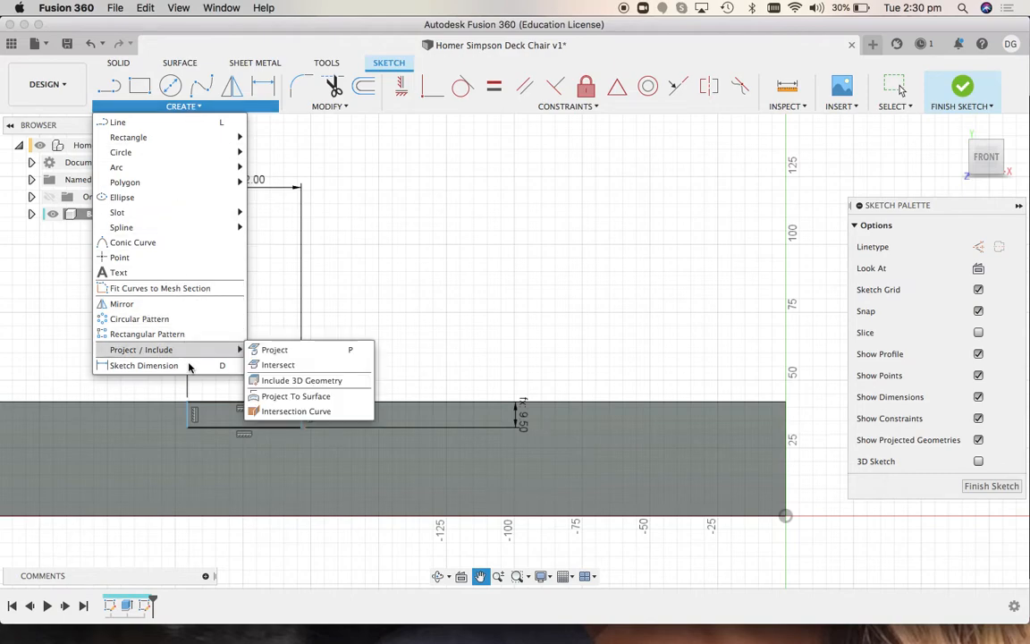
{"action": "left_click", "coordinate": [262, 85]}
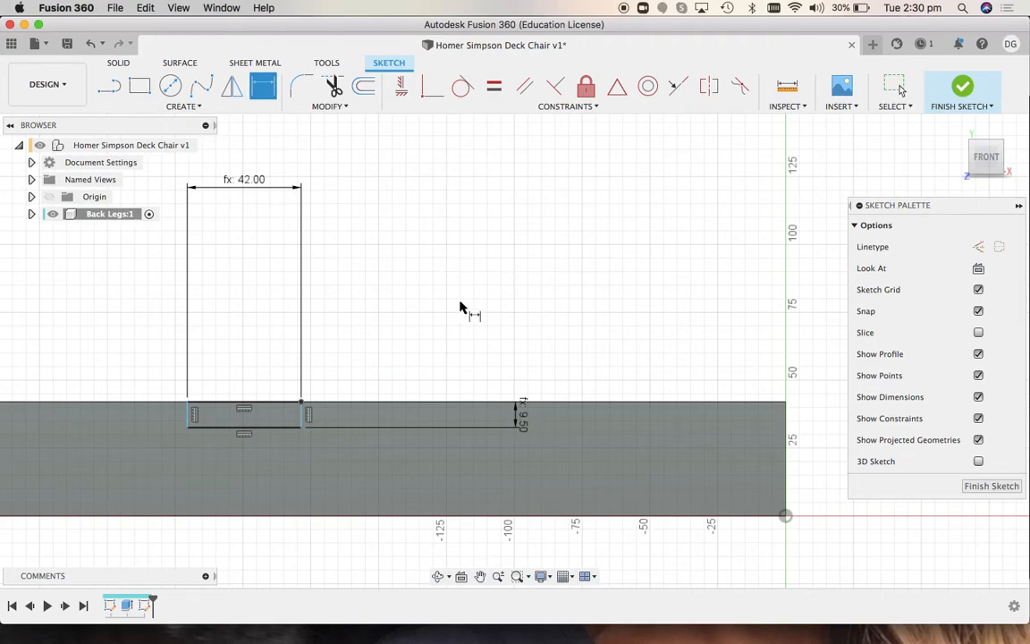
{"action": "left_click", "coordinate": [786, 403]}
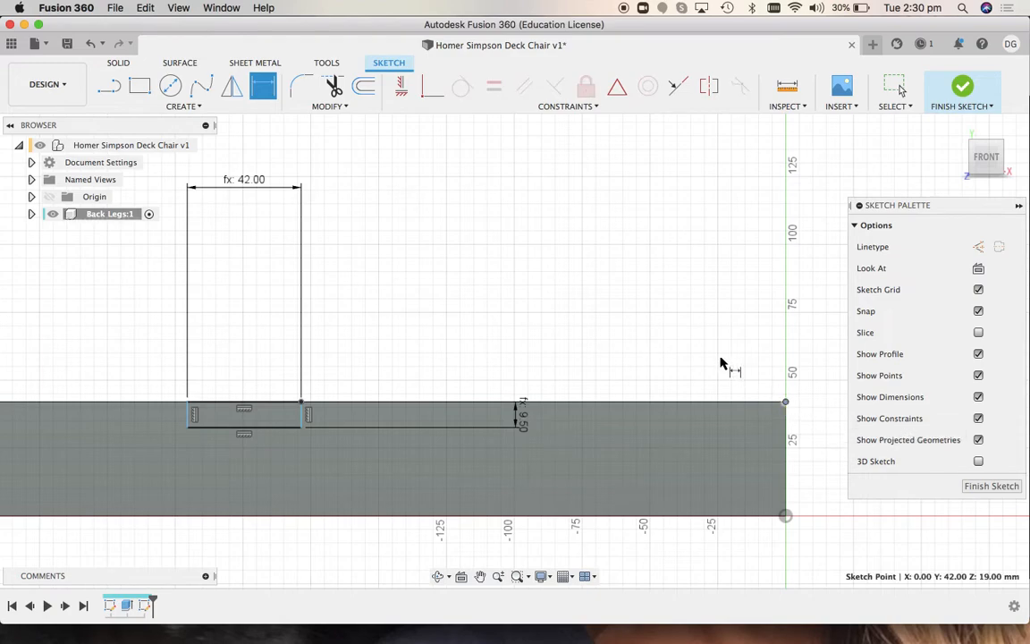
{"action": "left_click", "coordinate": [302, 404]}
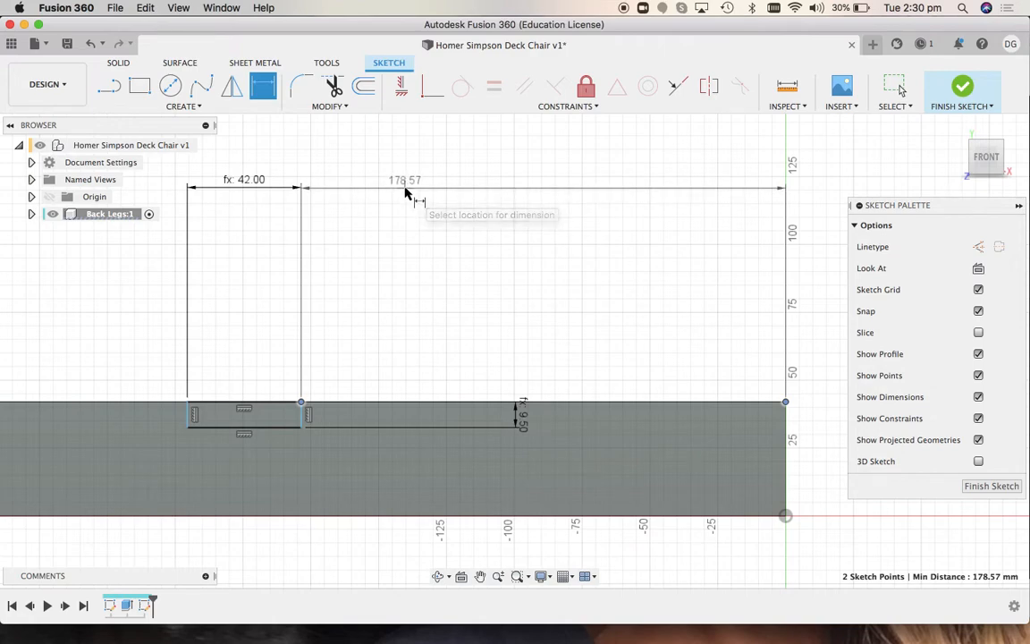
{"action": "left_click", "coordinate": [405, 190]}
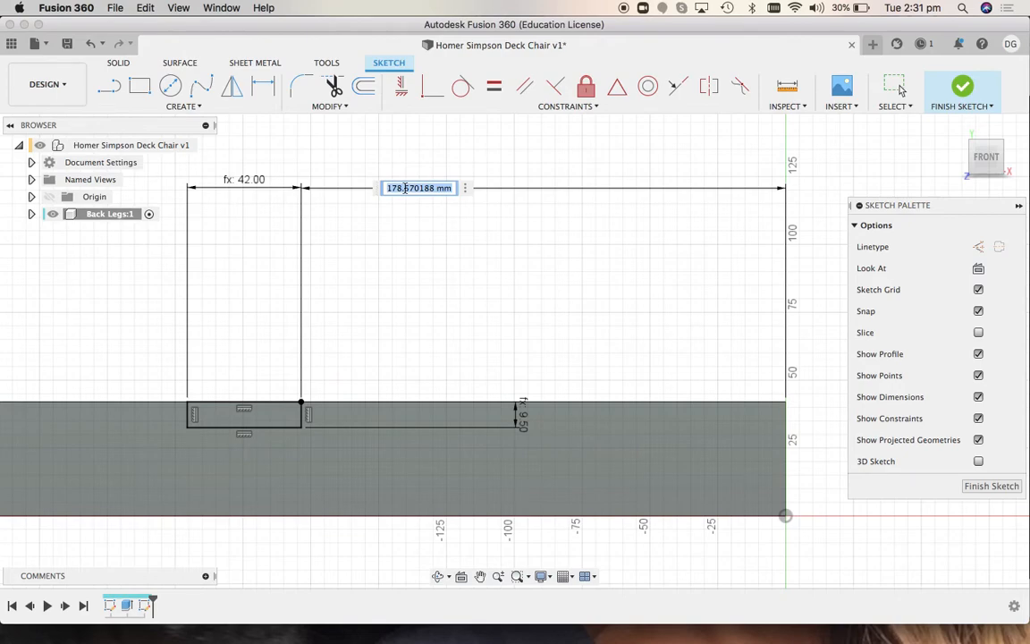
{"action": "type", "text": "25"}
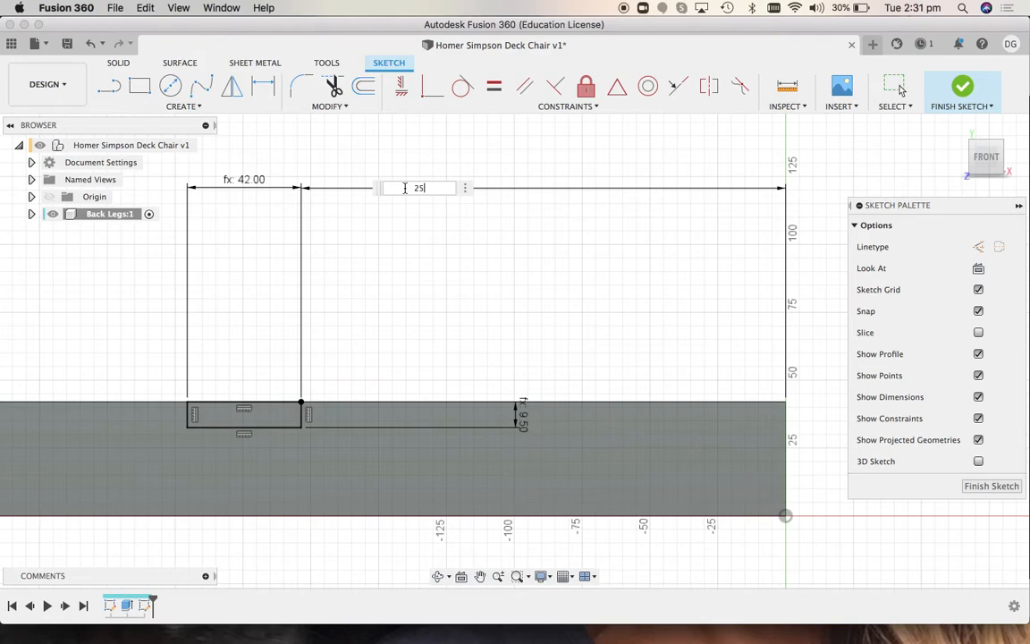
{"action": "key", "text": "Return"}
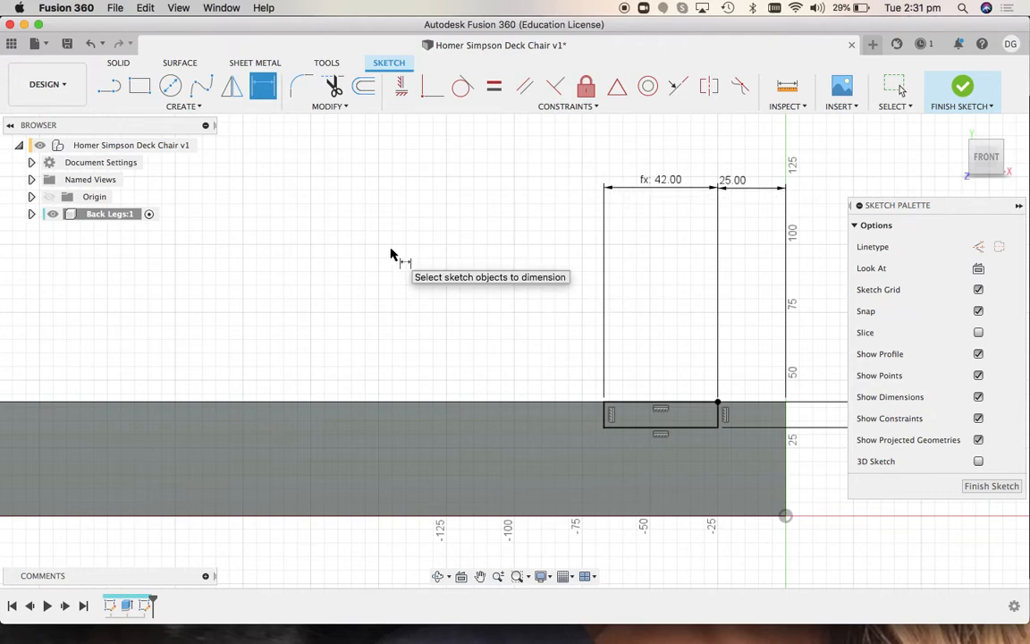
{"action": "key", "text": "e"}
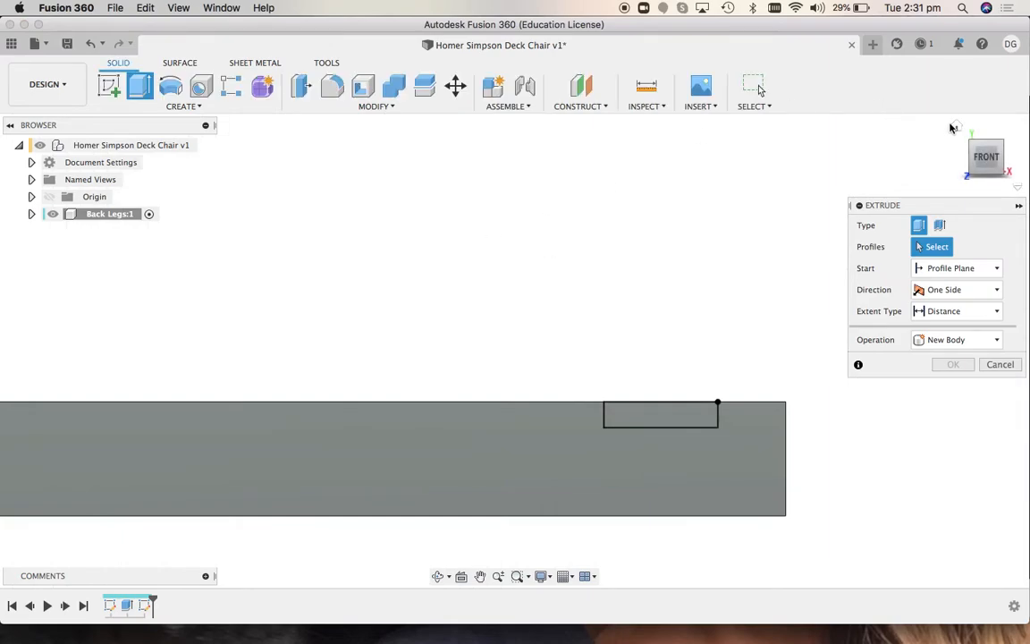
{"action": "left_click", "coordinate": [956, 127]}
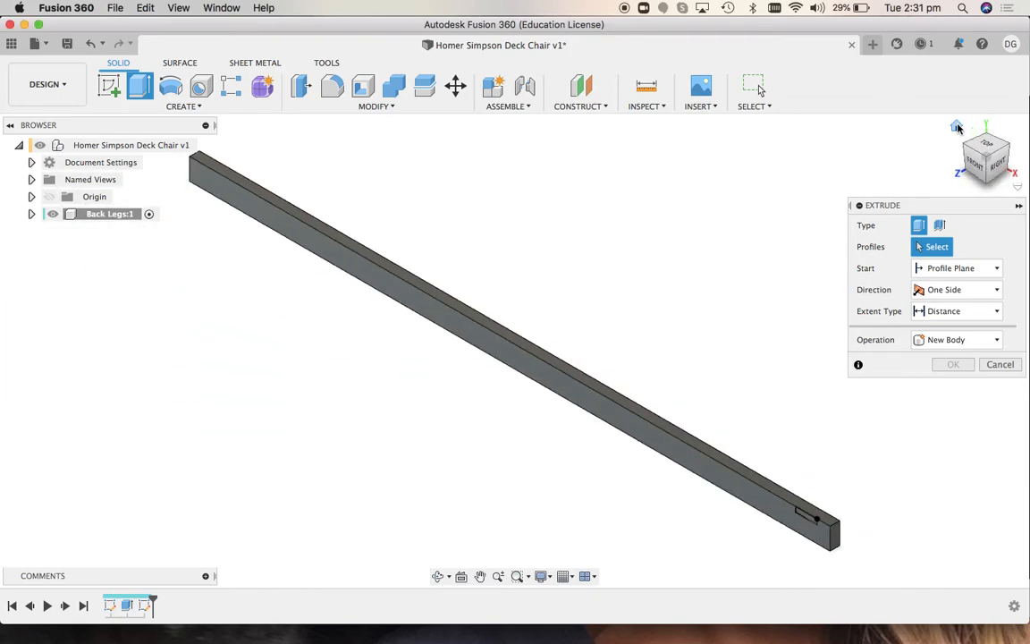
{"action": "left_click", "coordinate": [480, 576]}
{"action": "left_click_drag", "start_coordinate": [701, 492], "coordinate": [402, 349]}
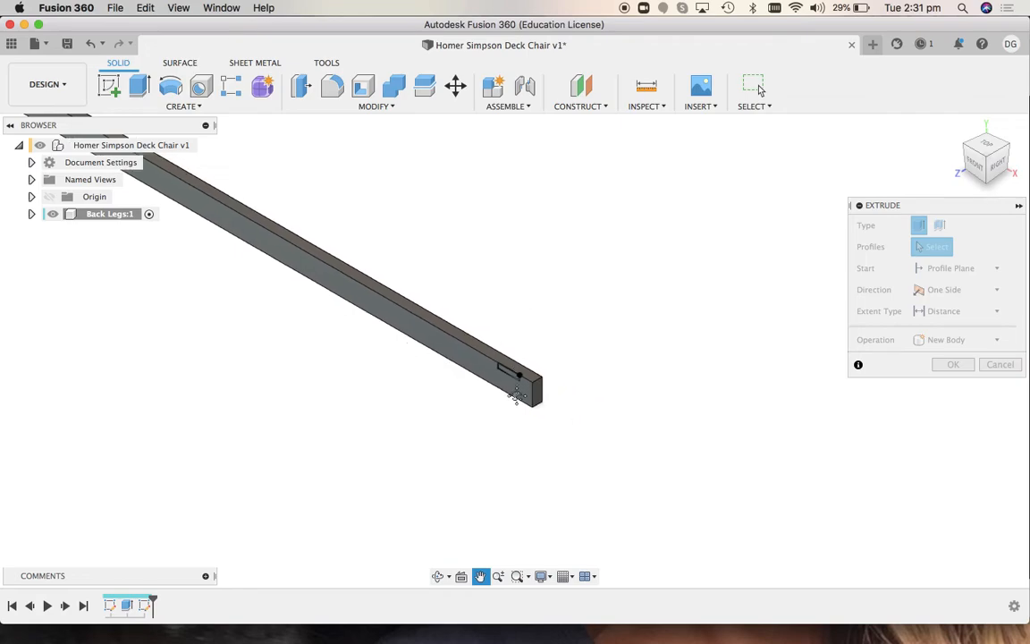
{"action": "left_click", "coordinate": [480, 576]}
{"action": "left_click", "coordinate": [517, 579]}
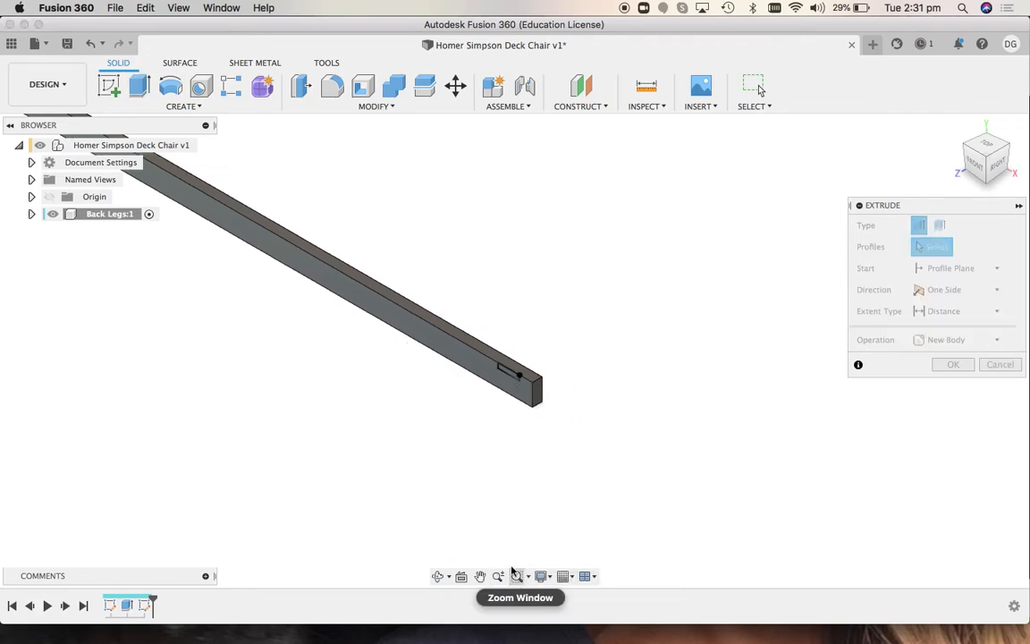
{"action": "left_click_drag", "start_coordinate": [425, 263], "coordinate": [623, 478]}
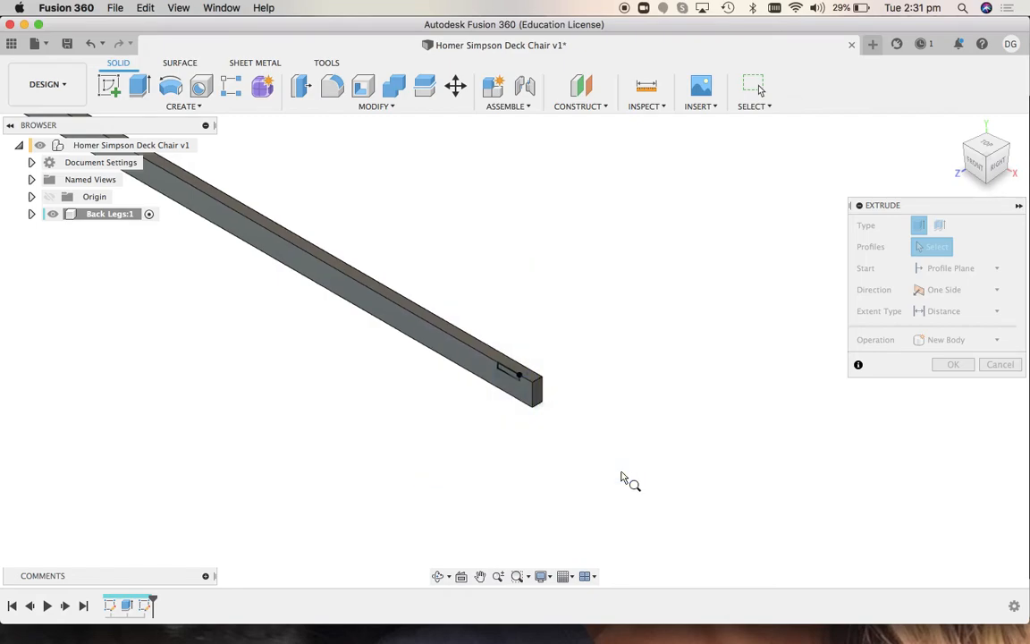
{"action": "left_click_drag", "start_coordinate": [404, 258], "coordinate": [595, 471]}
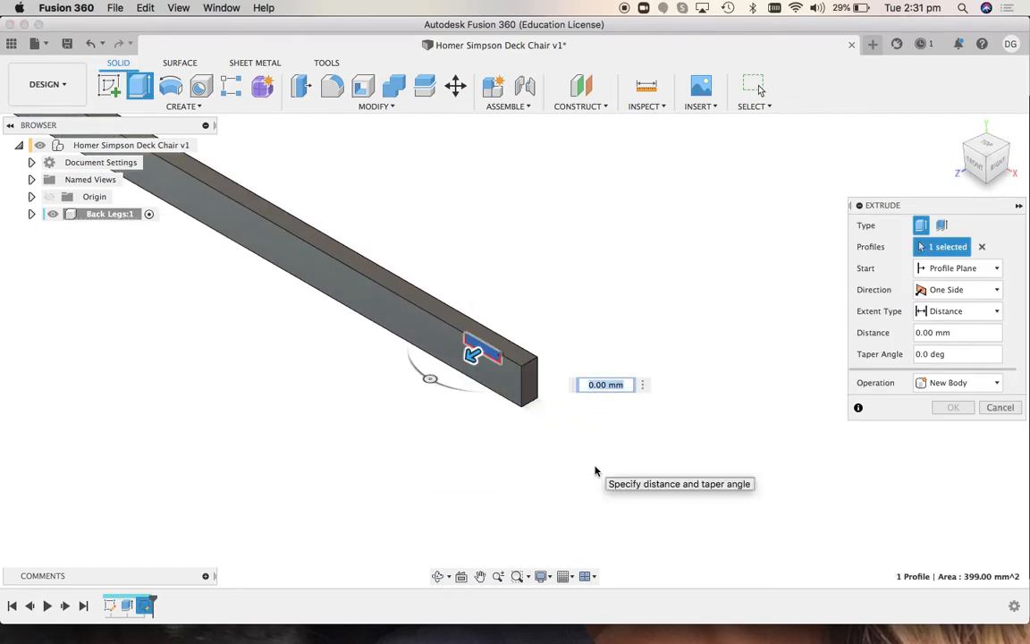
{"action": "left_click", "coordinate": [998, 407]}
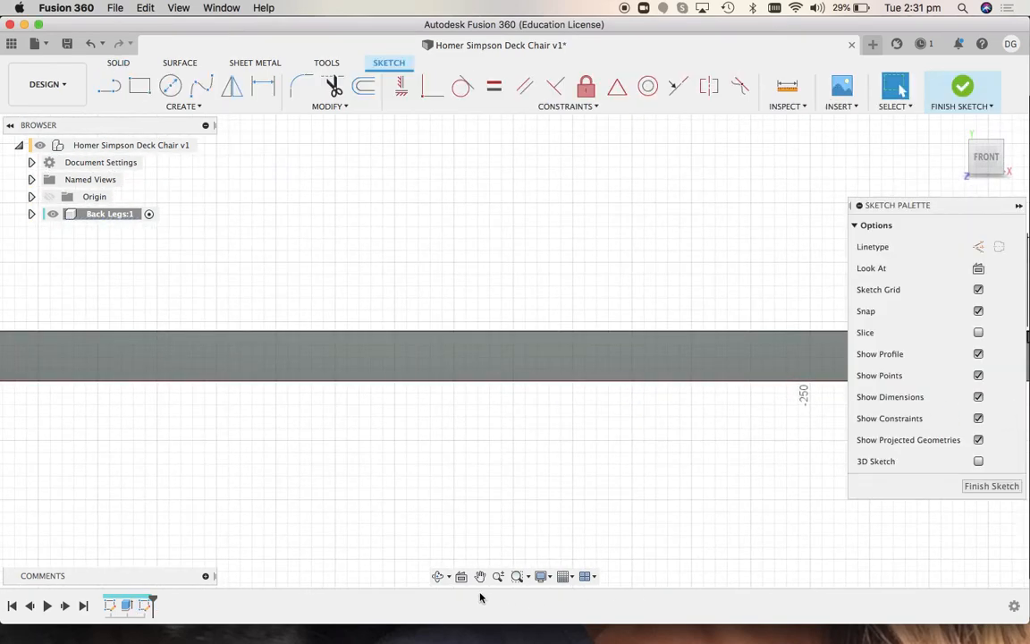
Finish the notch rectangle sketch on the bar's front face
{"action": "left_click", "coordinate": [481, 577]}
{"action": "left_click_drag", "start_coordinate": [618, 454], "coordinate": [222, 478]}
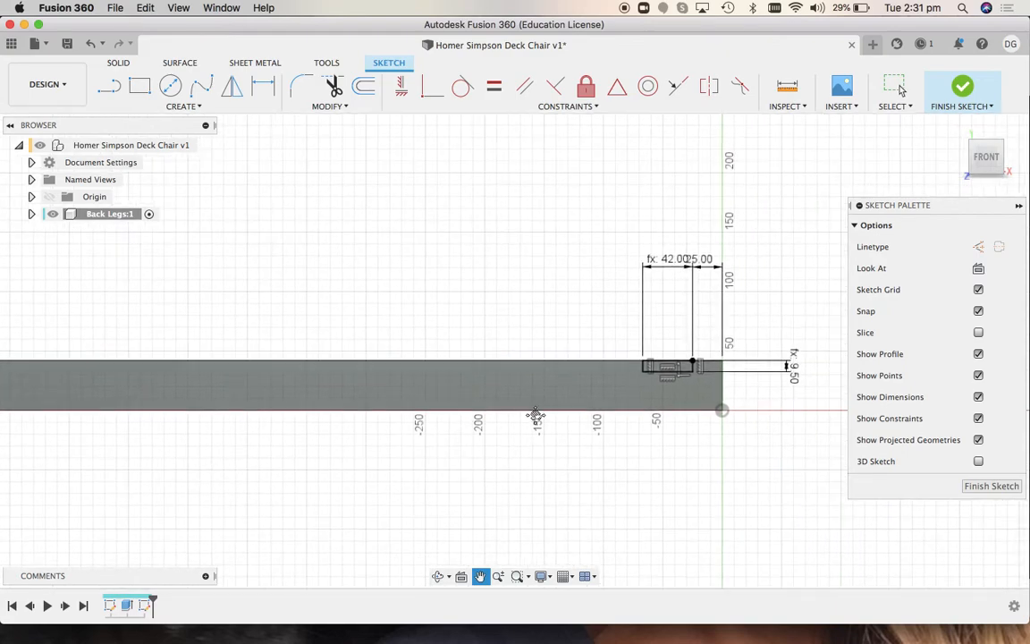
{"action": "left_click_drag", "start_coordinate": [536, 414], "coordinate": [383, 419]}
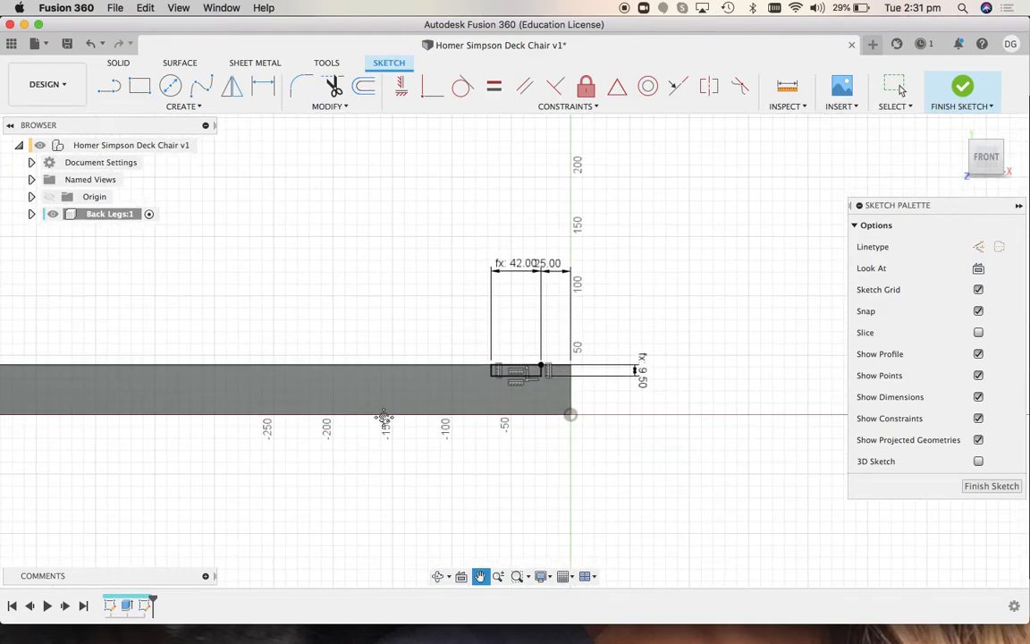
{"action": "left_click", "coordinate": [962, 87]}
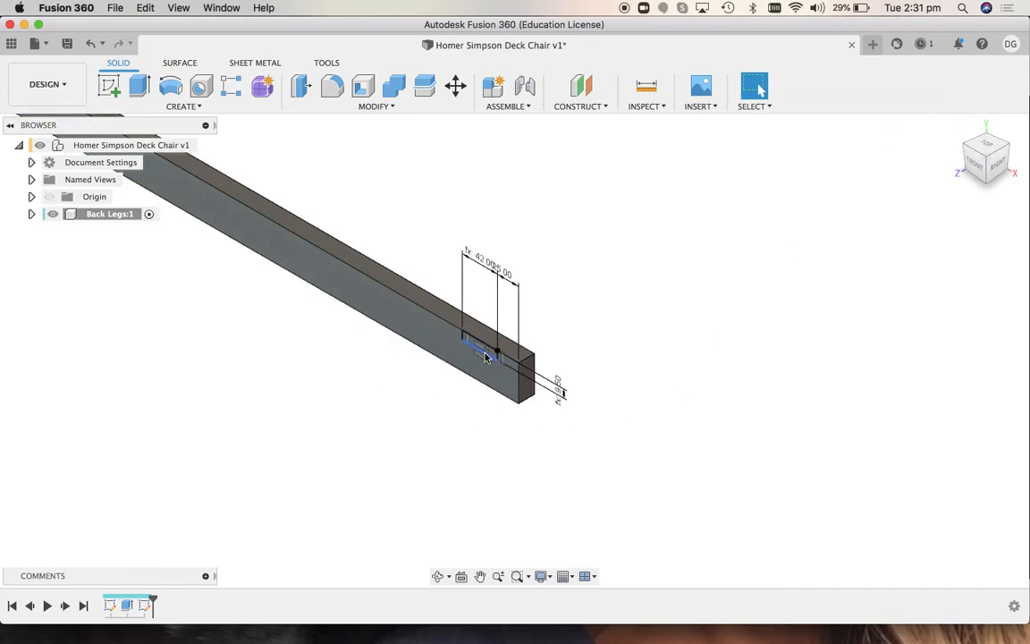
Start an extrusion of the notch rectangle on the bar's front face and set its distance to the Thickness parameter
{"action": "left_click", "coordinate": [516, 576]}
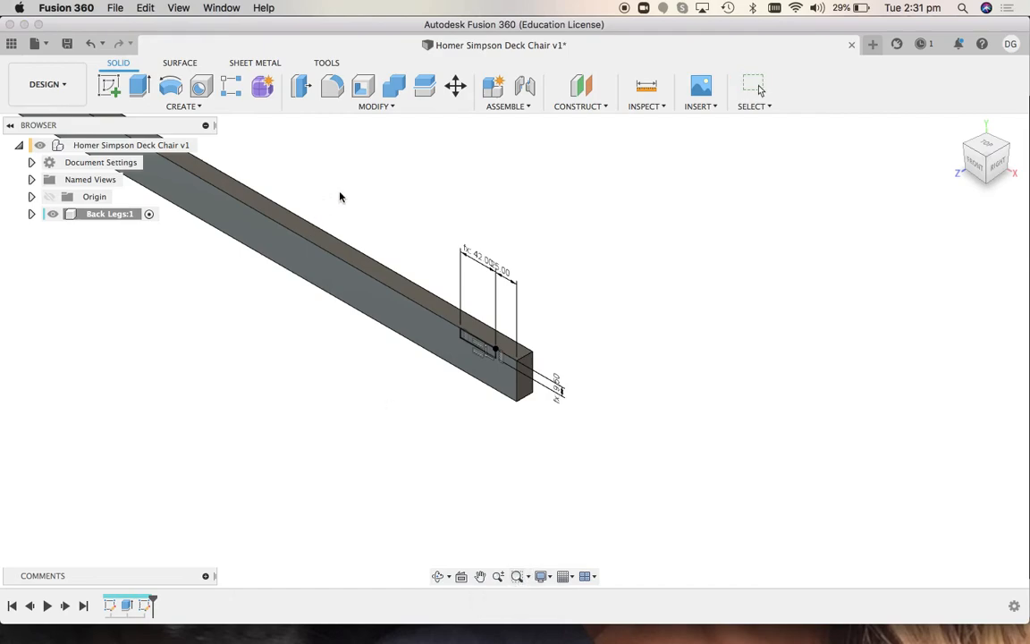
{"action": "left_click_drag", "start_coordinate": [389, 210], "coordinate": [608, 432]}
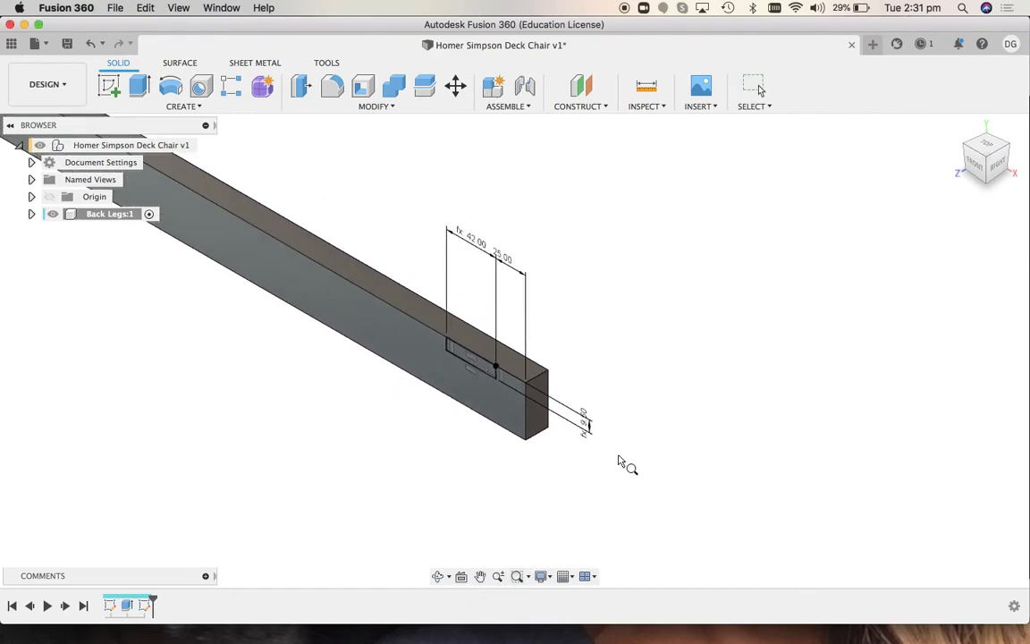
{"action": "mouse_move", "coordinate": [423, 258]}
{"action": "left_mouse_down"}
{"action": "mouse_move", "coordinate": [651, 510]}
{"action": "mouse_move", "coordinate": [663, 509]}
{"action": "left_mouse_up"}
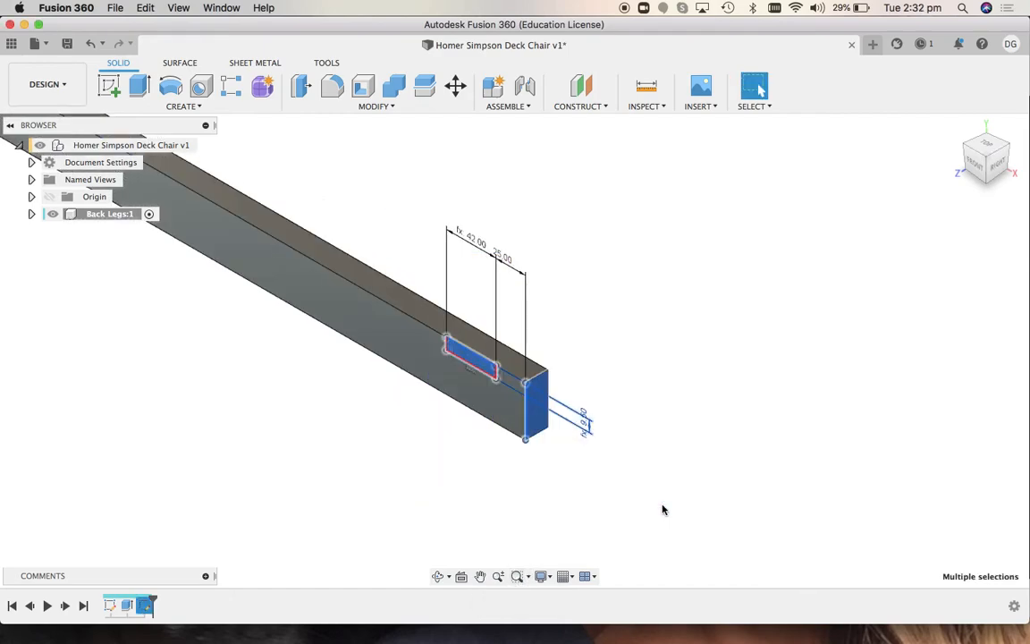
{"action": "left_click", "coordinate": [368, 186]}
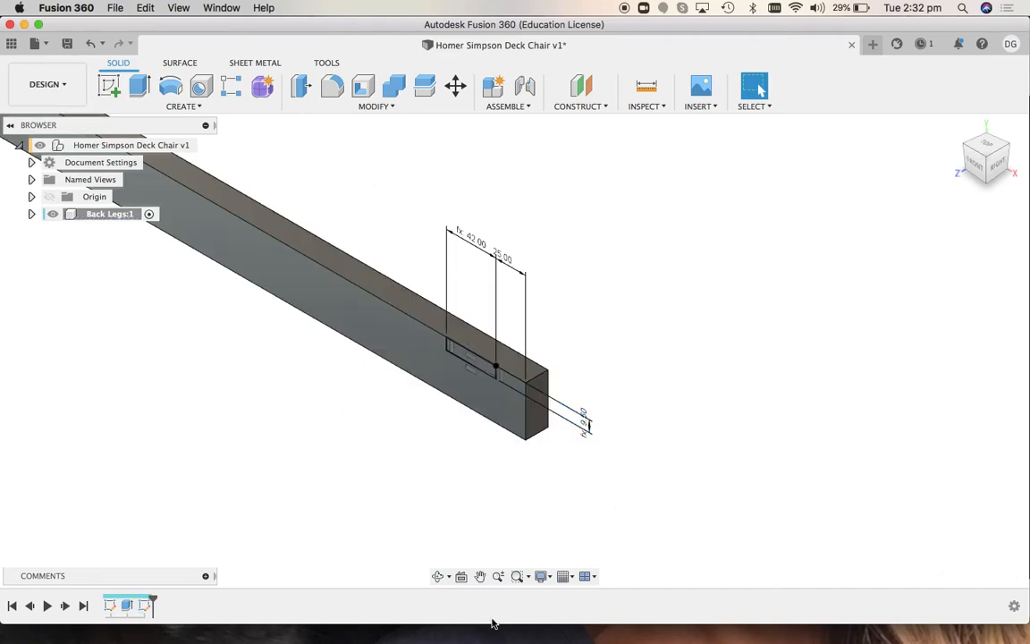
{"action": "left_click", "coordinate": [516, 576]}
{"action": "left_click_drag", "start_coordinate": [389, 214], "coordinate": [671, 513]}
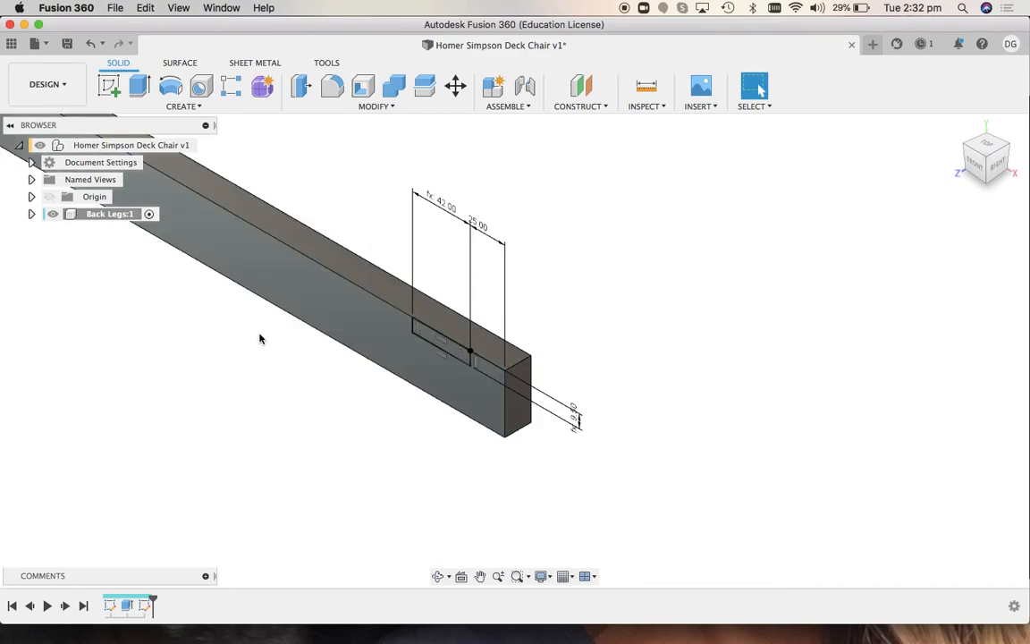
{"action": "key", "text": "e"}
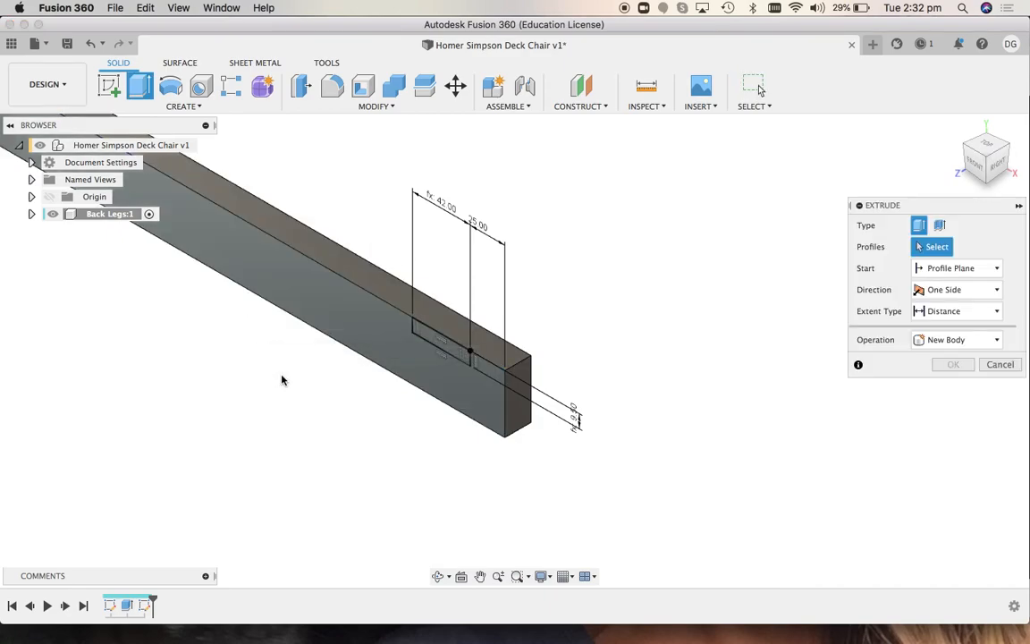
{"action": "left_click", "coordinate": [437, 345]}
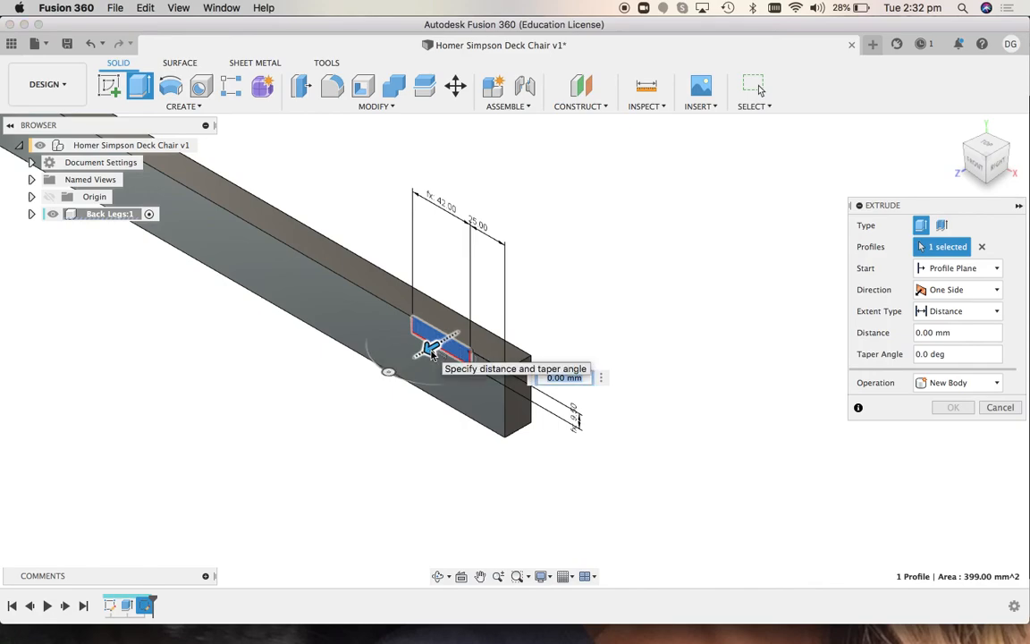
{"action": "left_click_drag", "start_coordinate": [430, 350], "coordinate": [495, 317]}
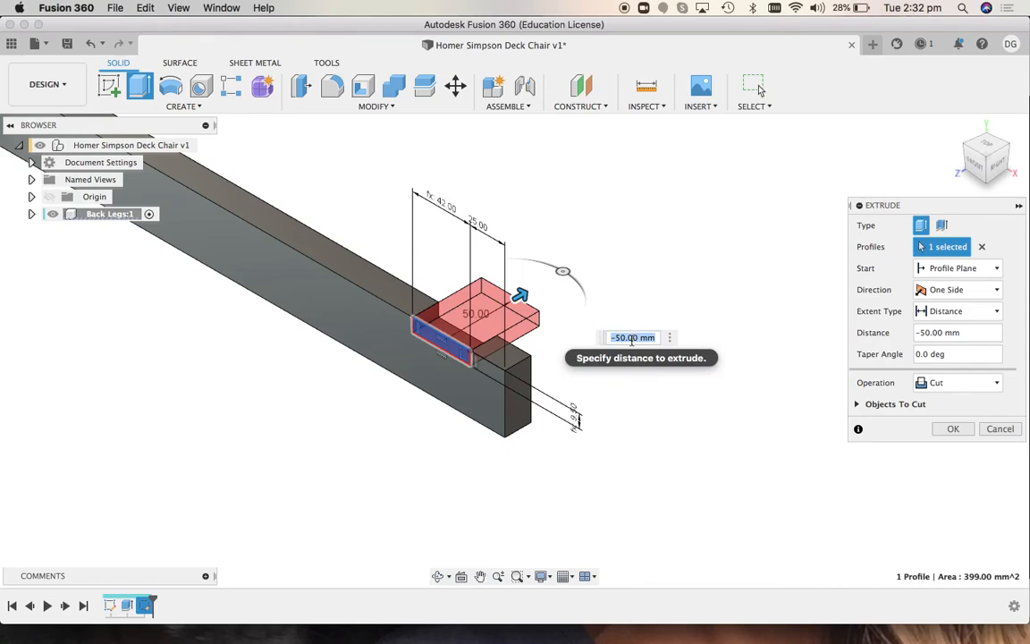
{"action": "key", "text": "BackSpace"}
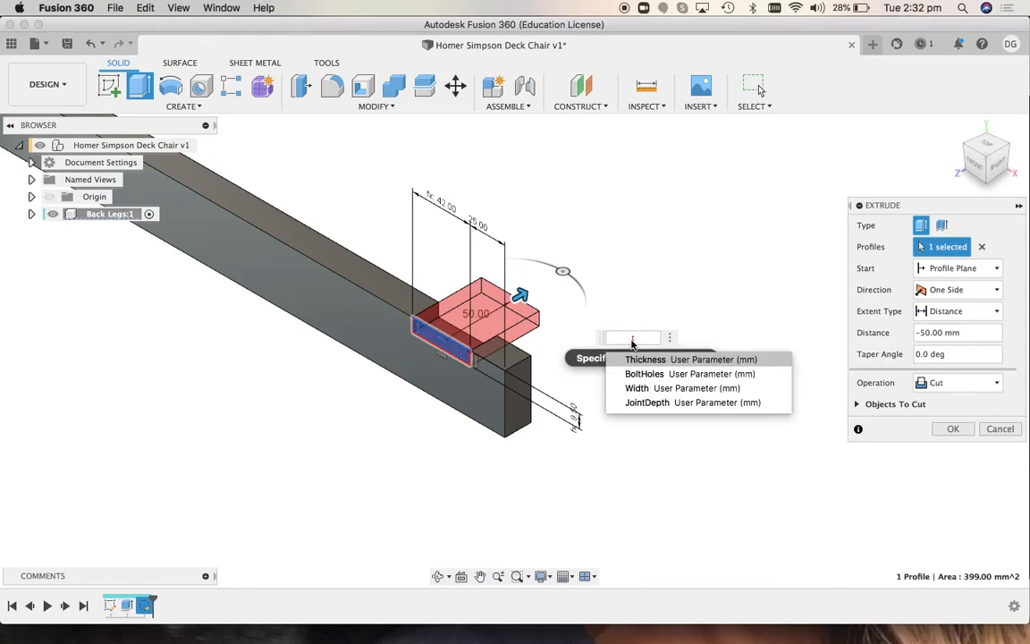
{"action": "key", "text": "Return"}
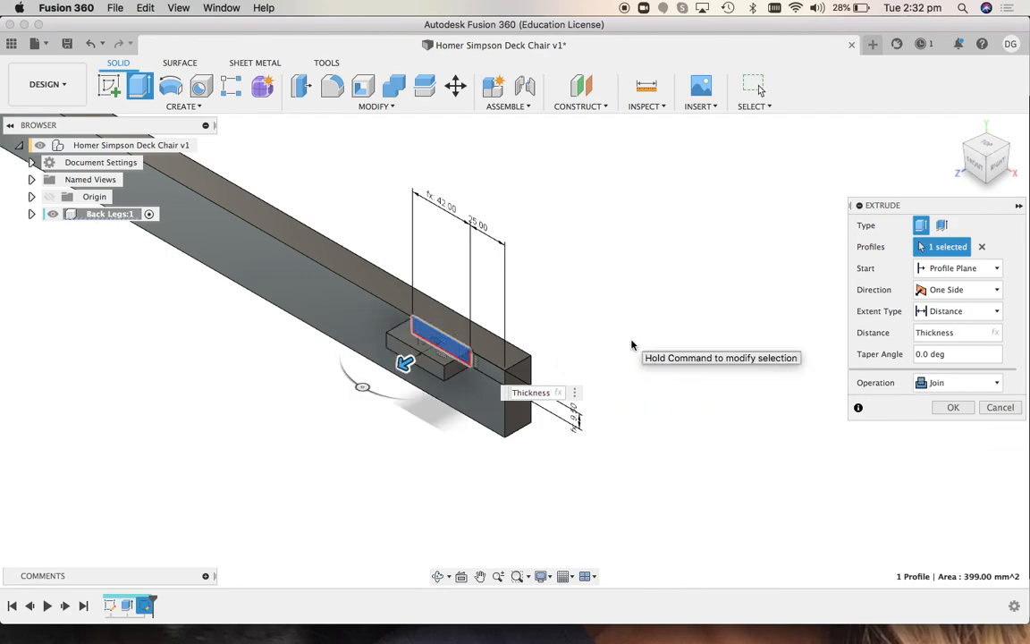
Reverse the extrusion into the bar with distance -Thickness and complete it as a cut to form the notch
{"action": "left_click_drag", "start_coordinate": [404, 362], "coordinate": [478, 331]}
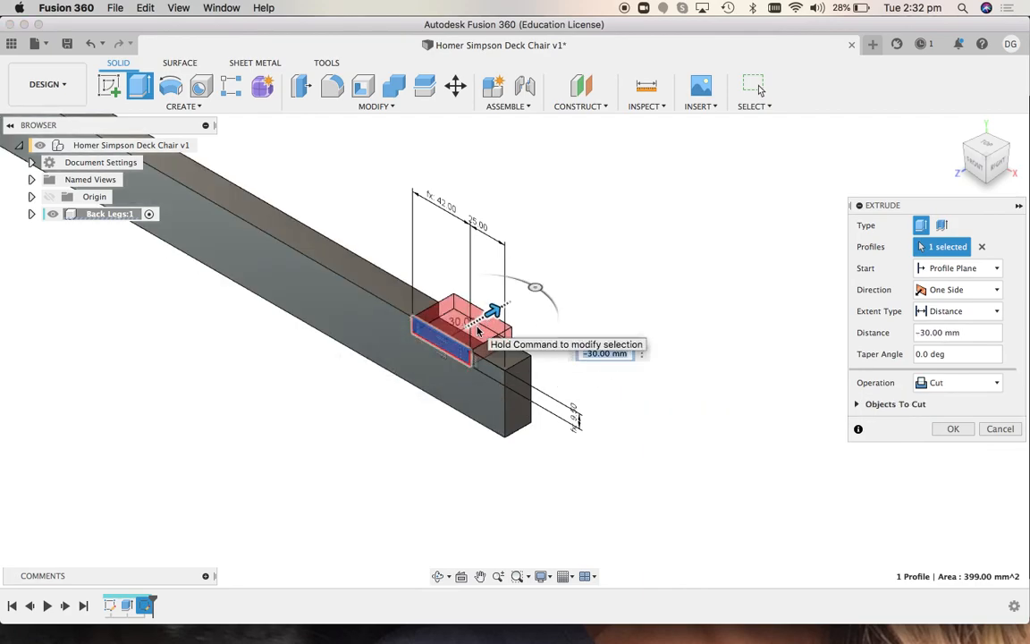
{"action": "type", "text": "t"}
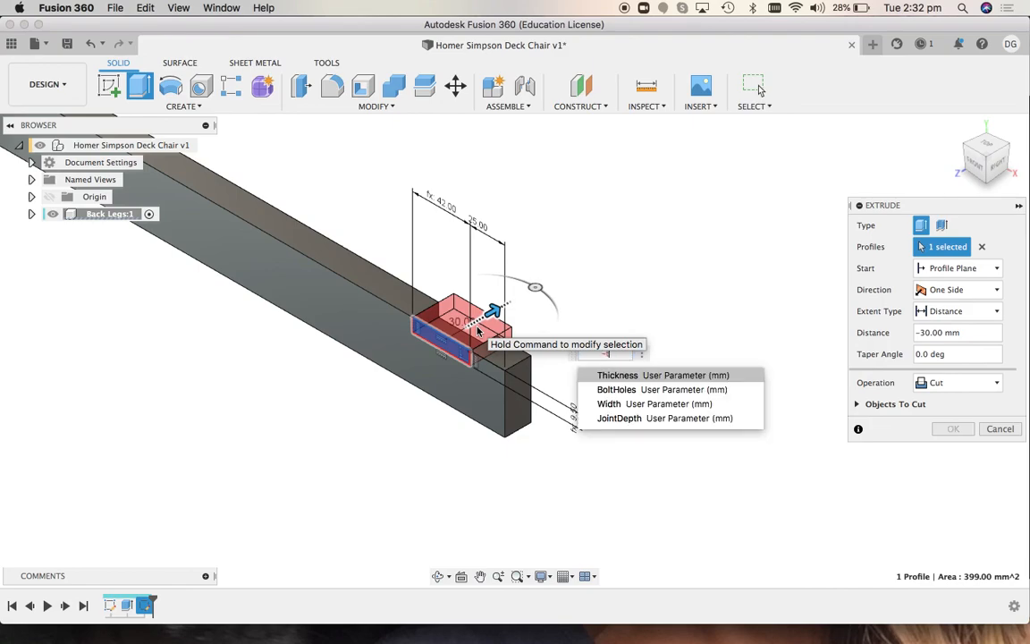
{"action": "key", "text": "Return"}
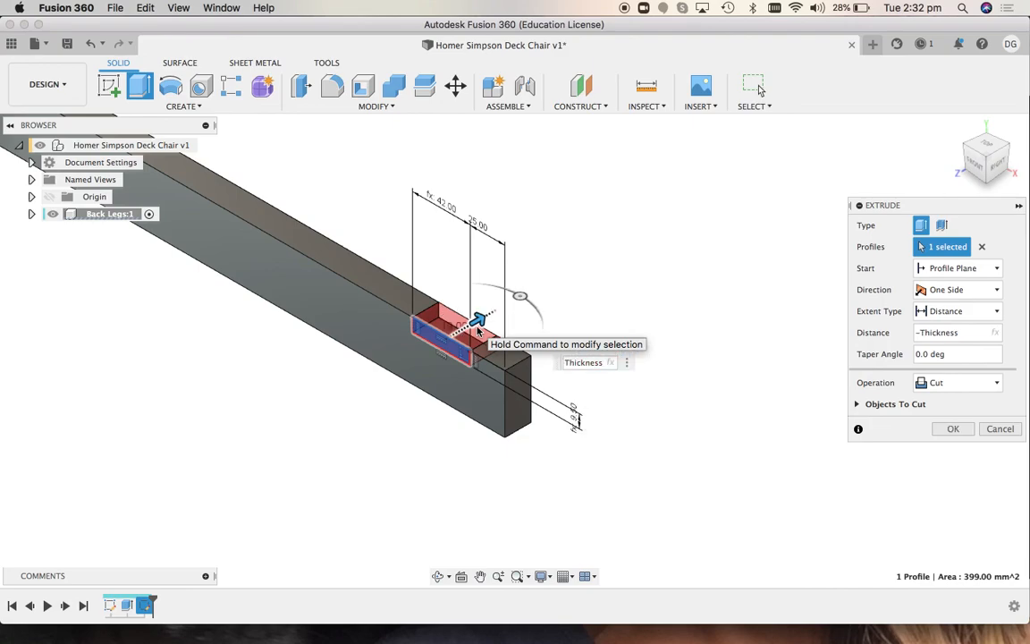
{"action": "key", "text": "Return"}
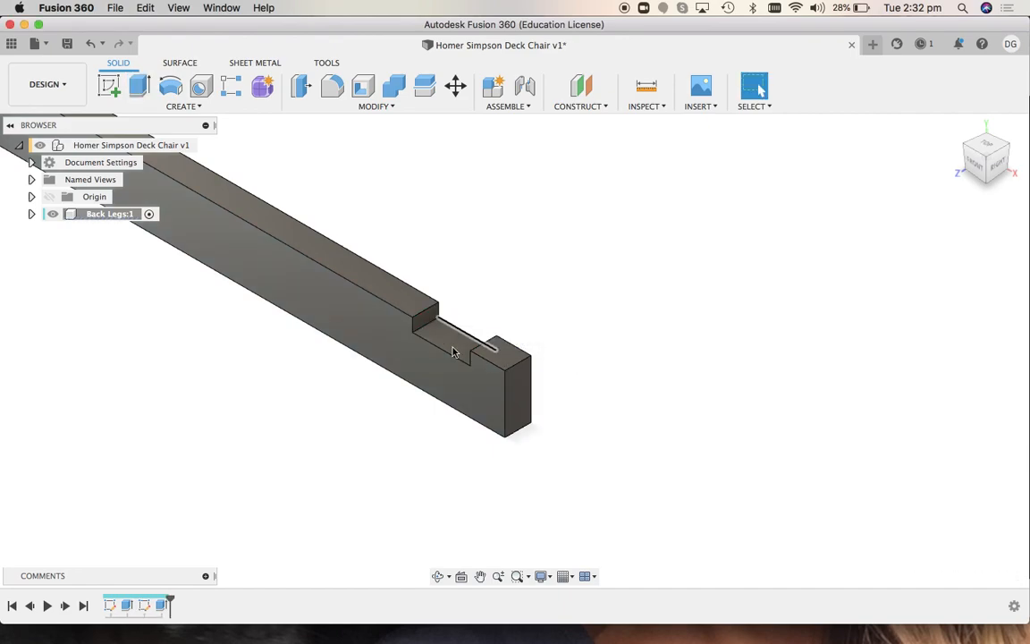